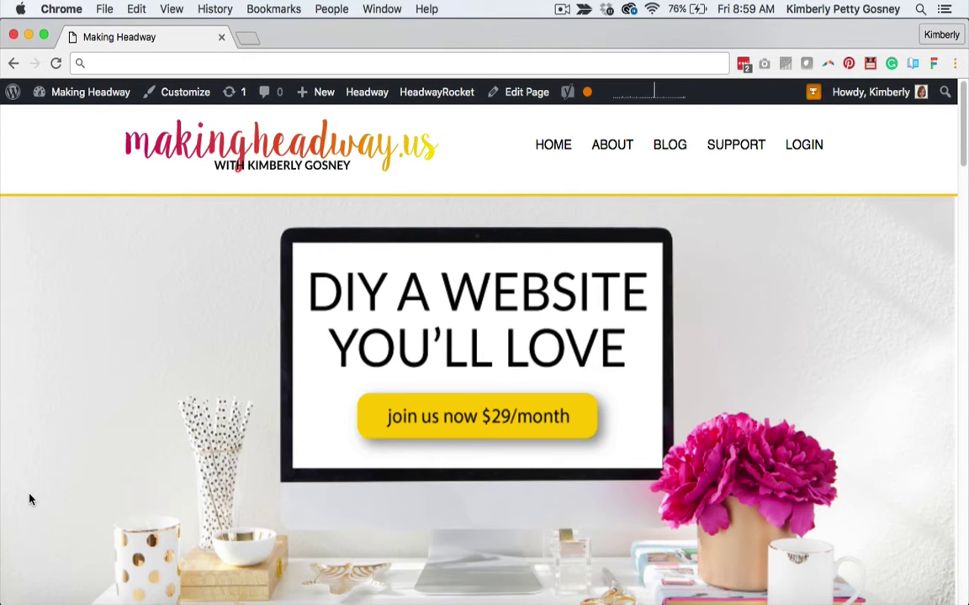
Start a new post from the admin bar's + New > Post menu.
mouse_move(321, 92)
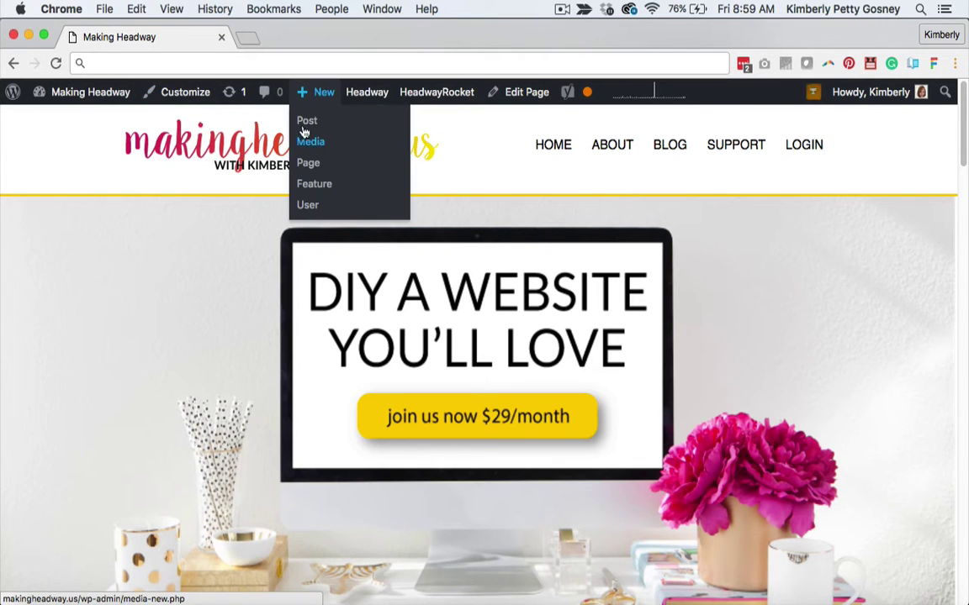
left_click(304, 123)
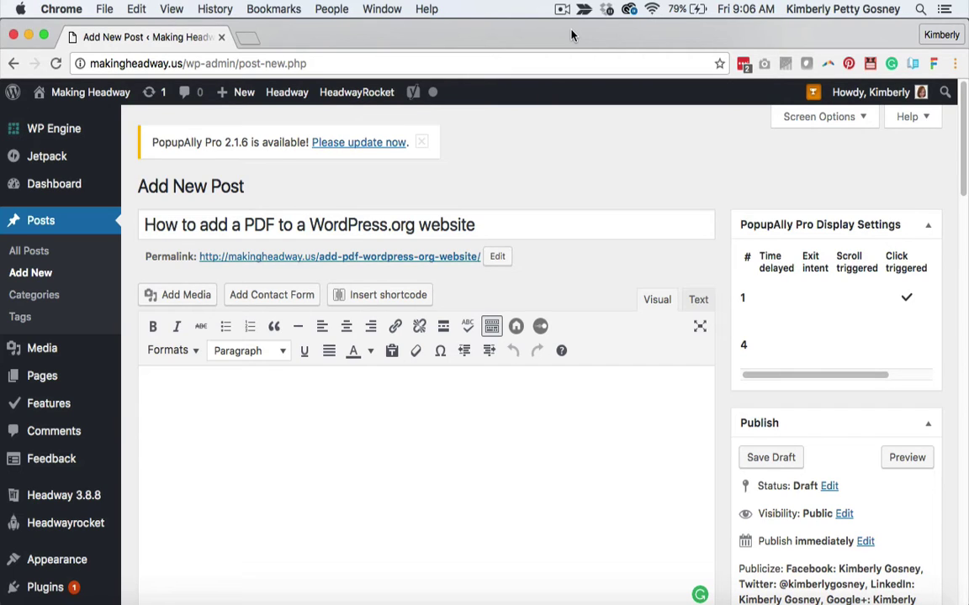
Open a second browser tab and load makingheadway.us.
left_click(96, 11)
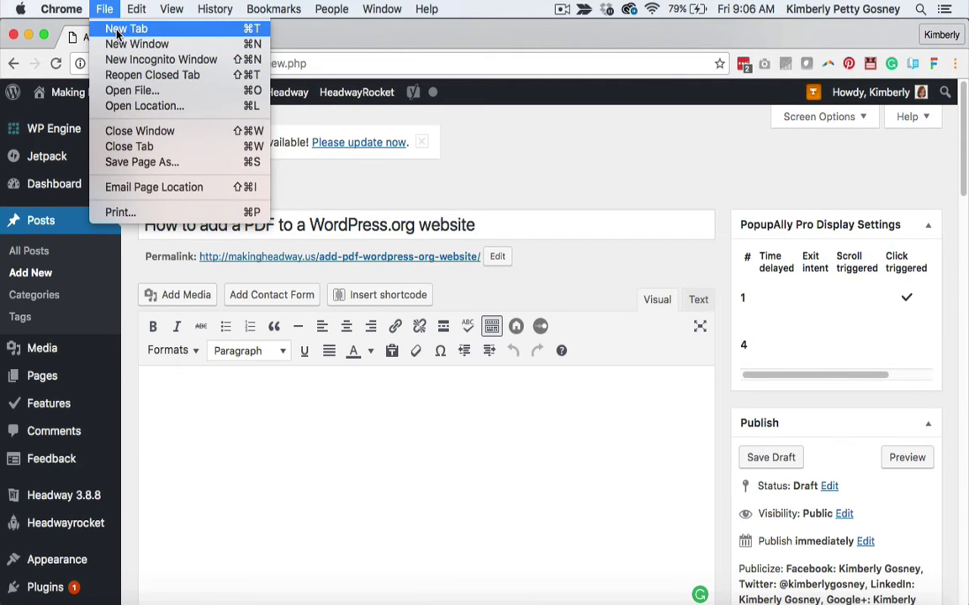
left_click(109, 30)
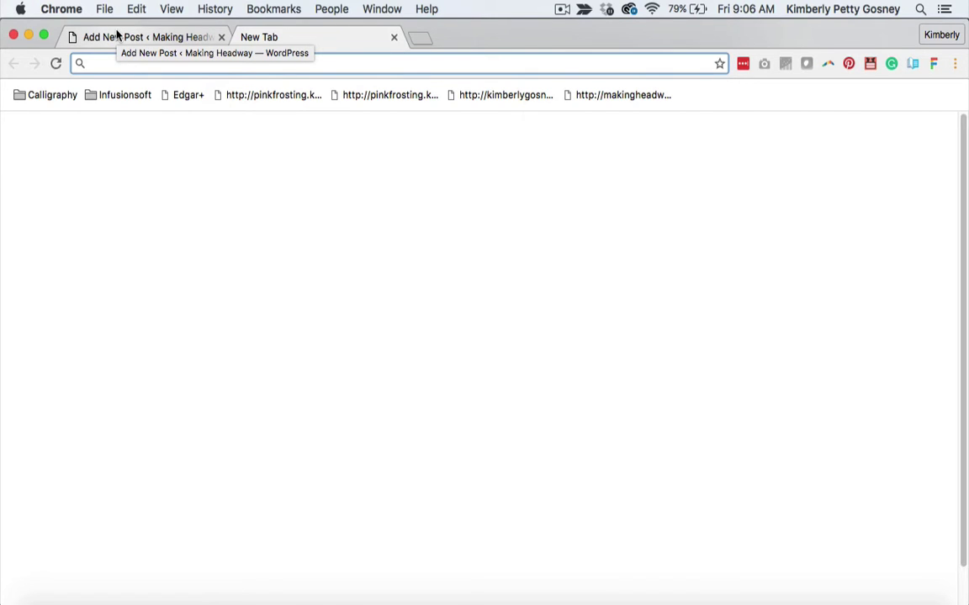
type("m")
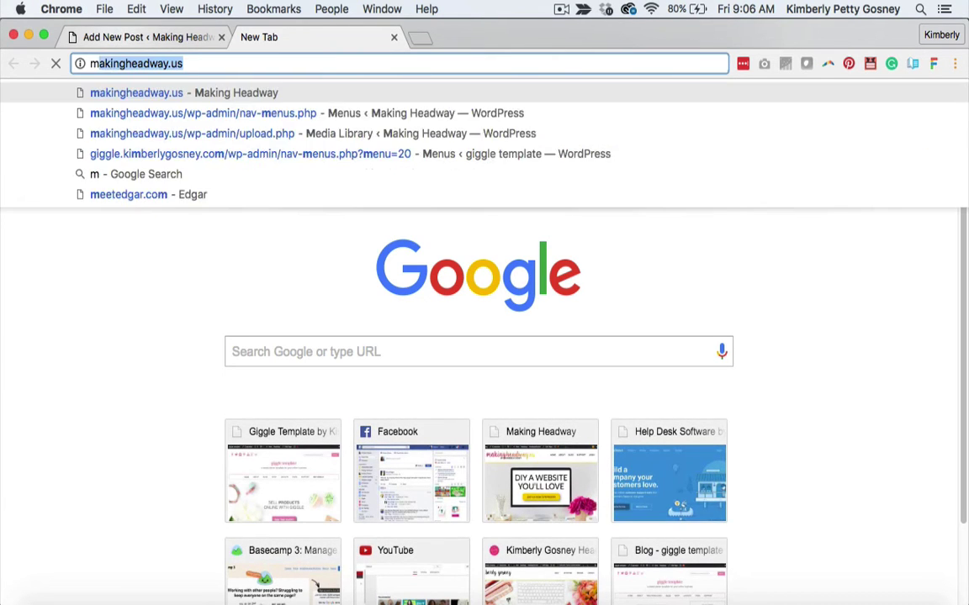
type("aking")
key("Return")
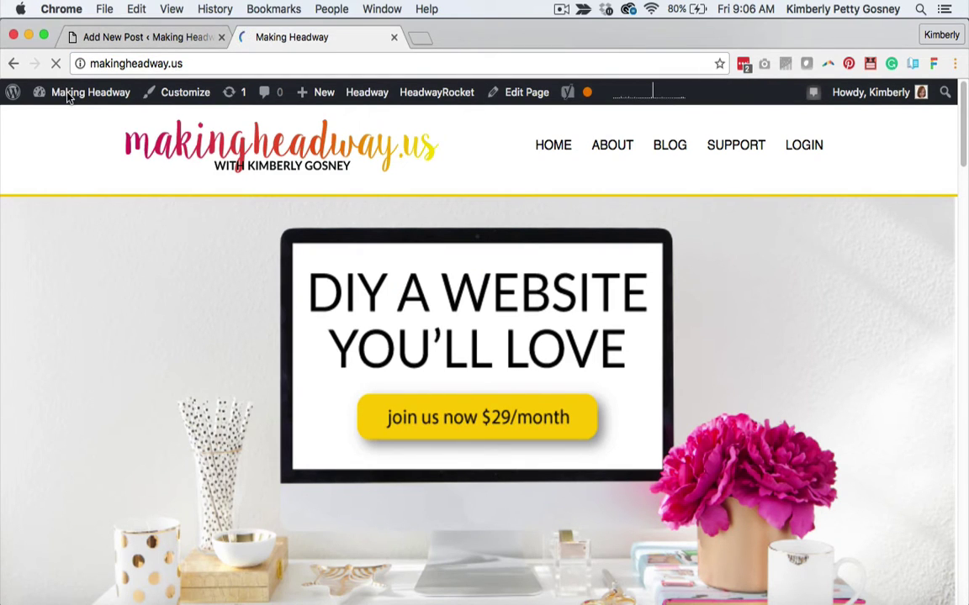
Go to the site's Dashboard, then to Media > Add New.
mouse_move(68, 98)
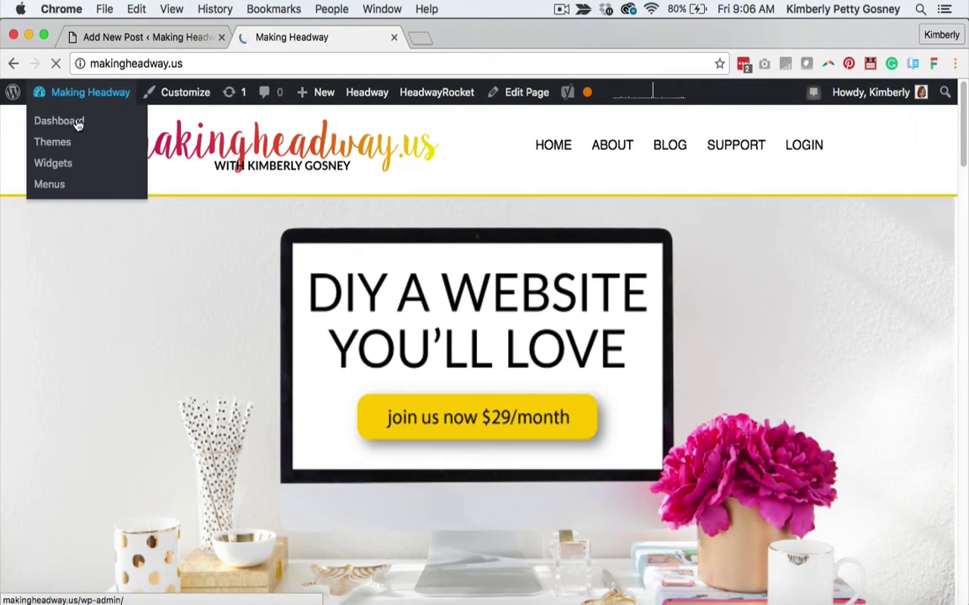
left_click(77, 124)
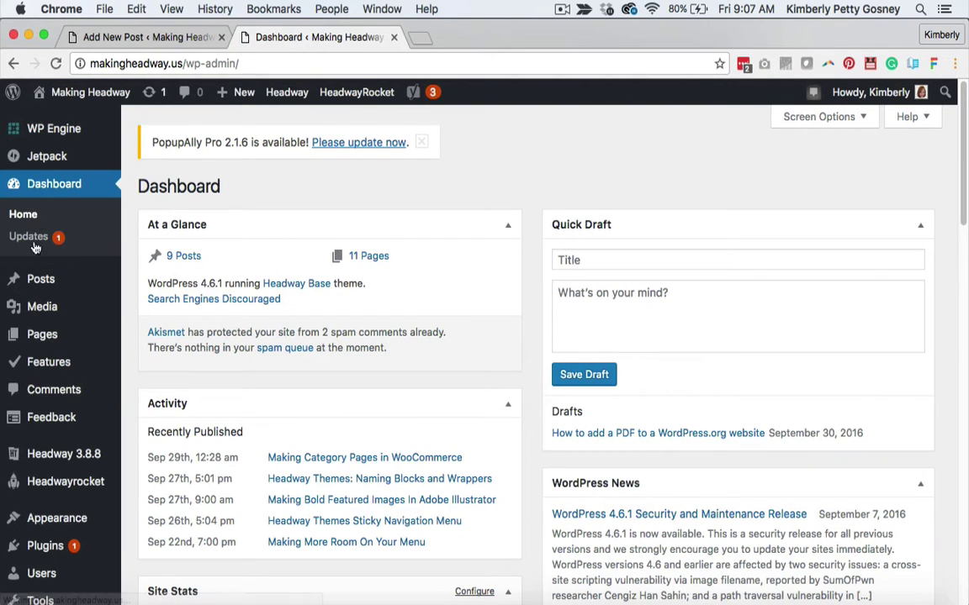
mouse_move(37, 309)
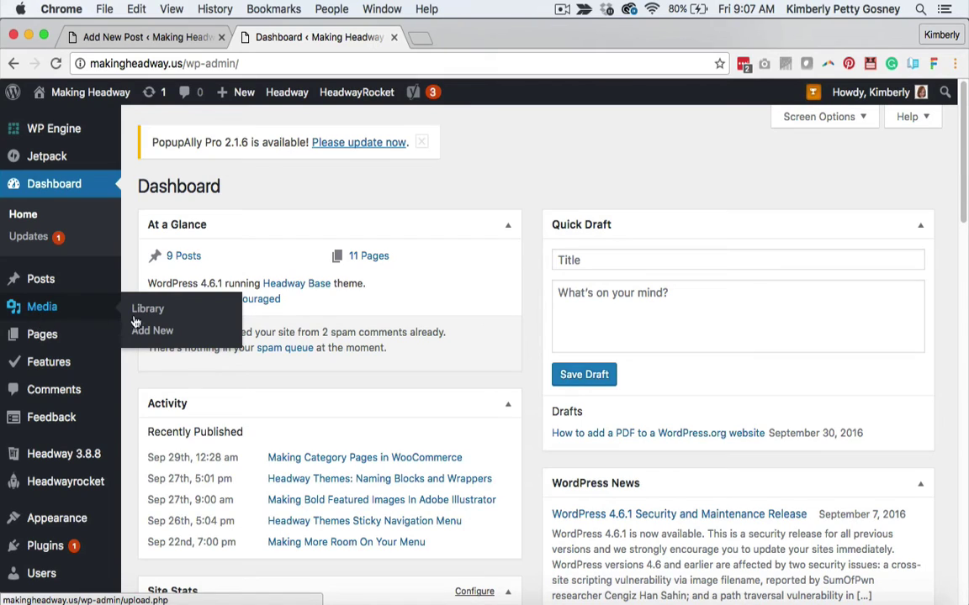
left_click(160, 332)
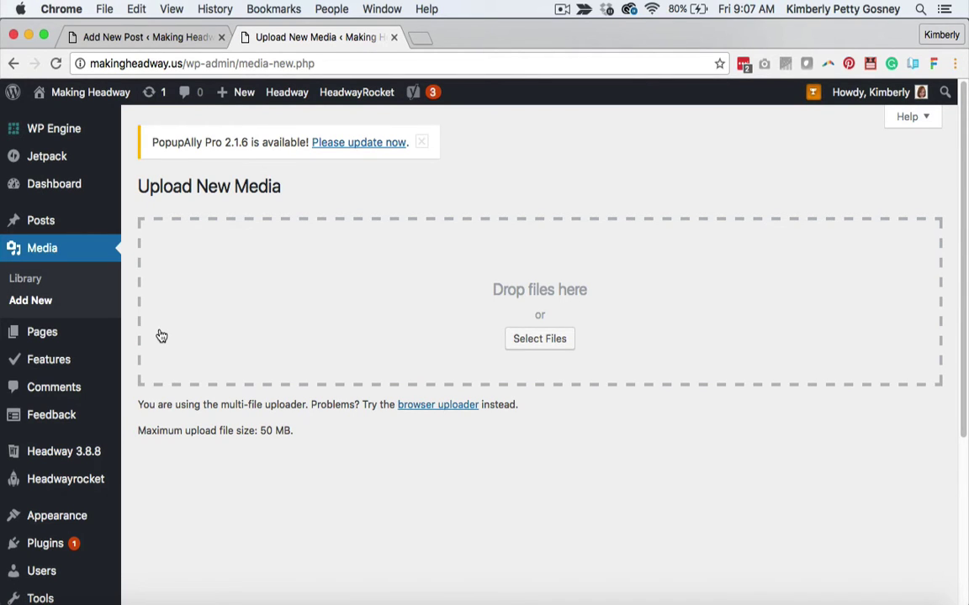
Upload the 'Adding a PDF' file from the computer to the media library.
left_click(533, 342)
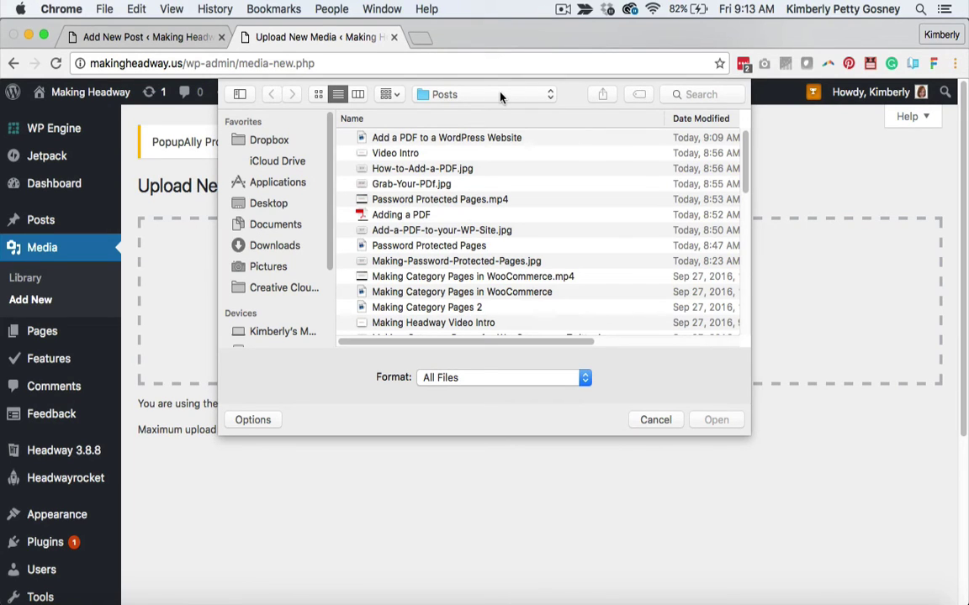
double_click(402, 214)
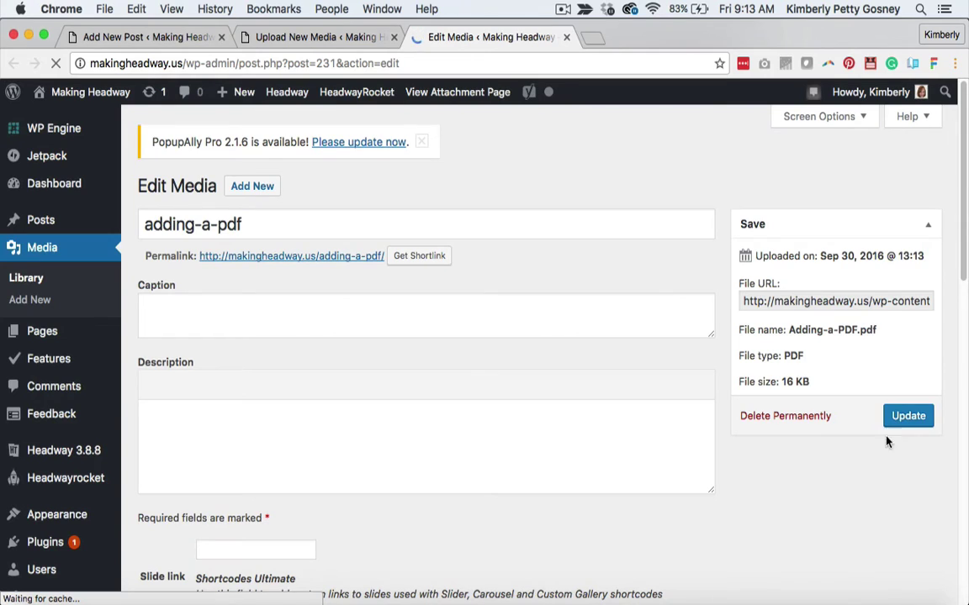
Copy the PDF's file URL, confirm it opens the Hello There PDF, then close that tab.
left_click(760, 304)
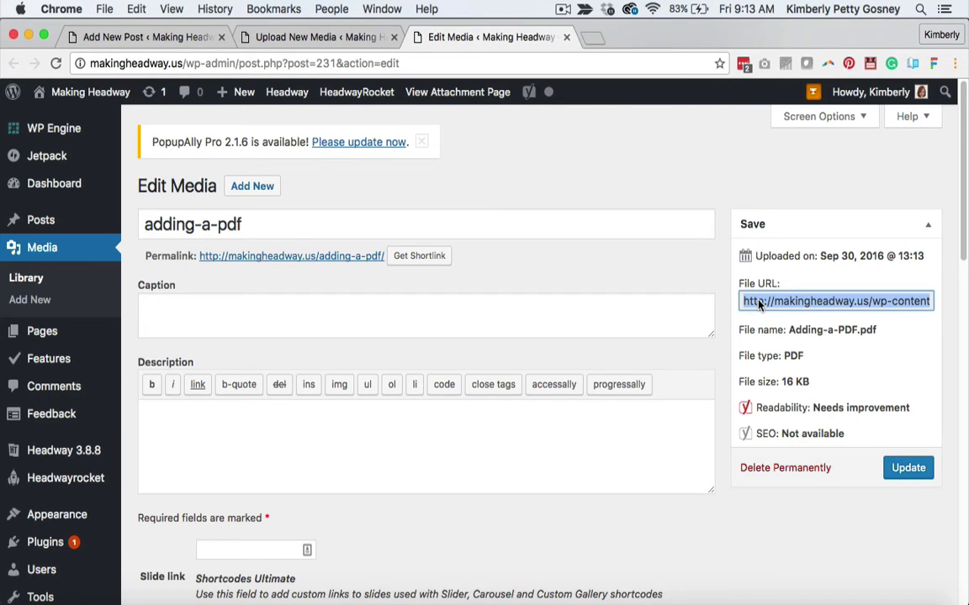
key("super+c")
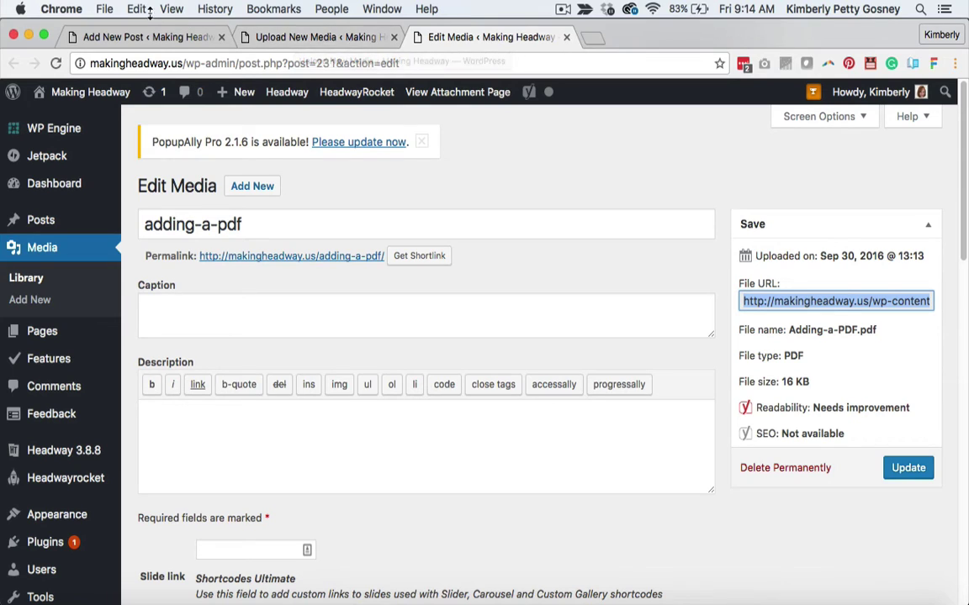
left_click(110, 10)
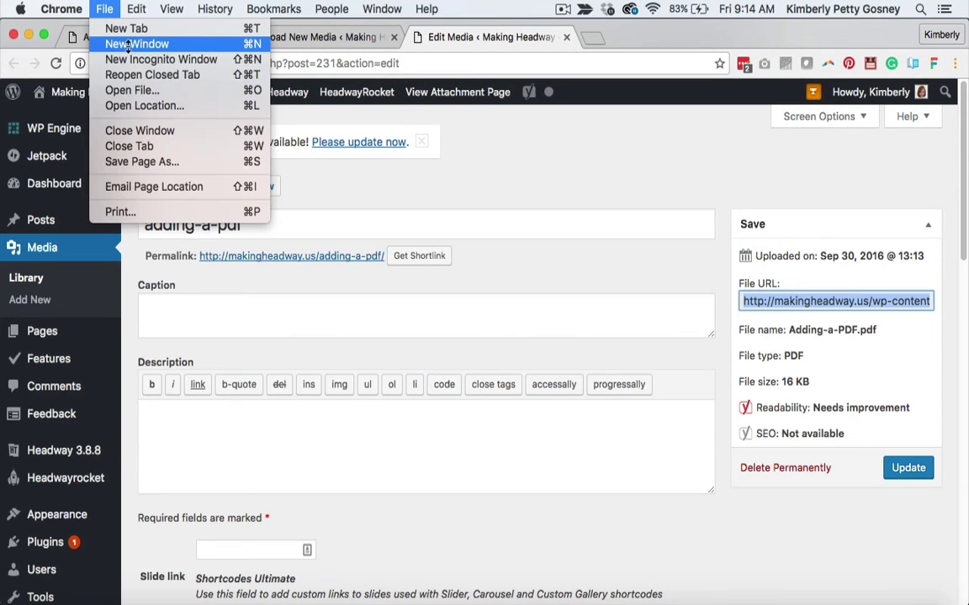
left_click(124, 30)
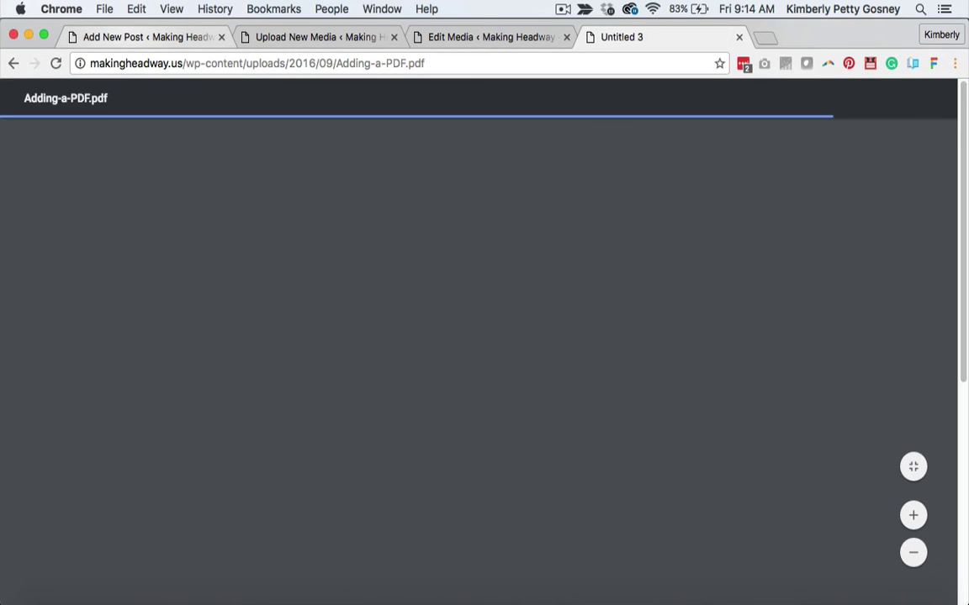
scroll(478, 362, "down", 5)
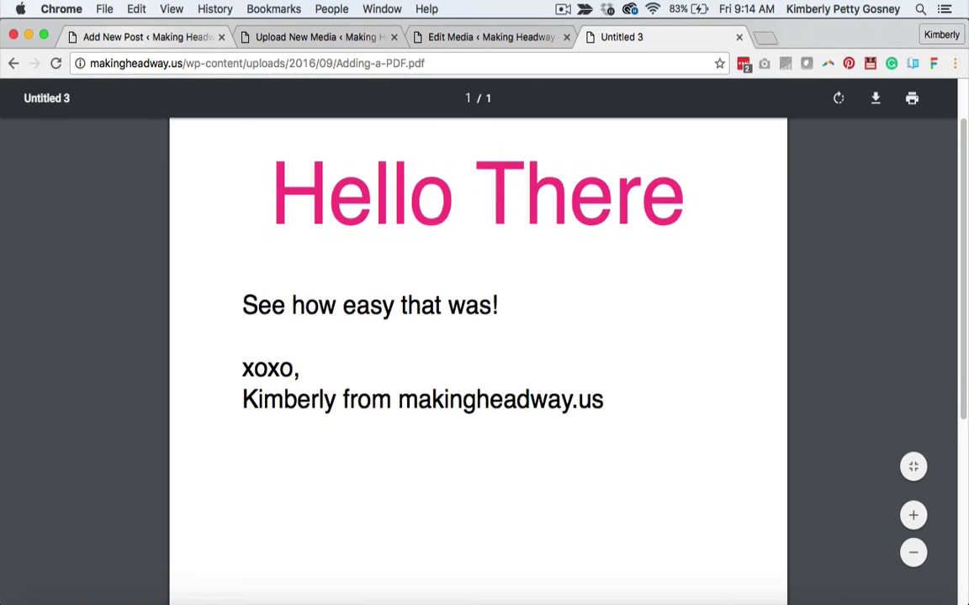
scroll(478, 361, "up", 5)
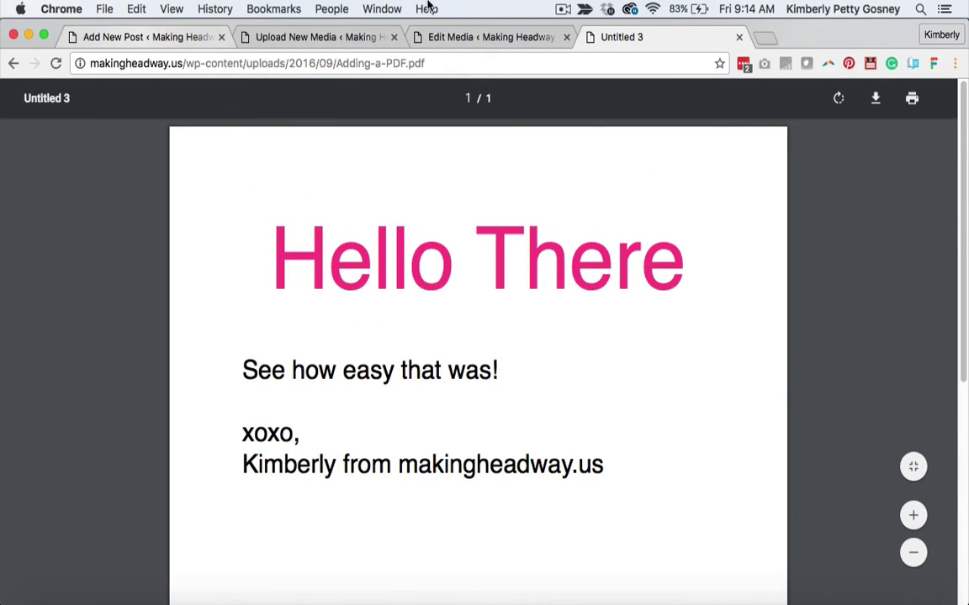
left_click(737, 36)
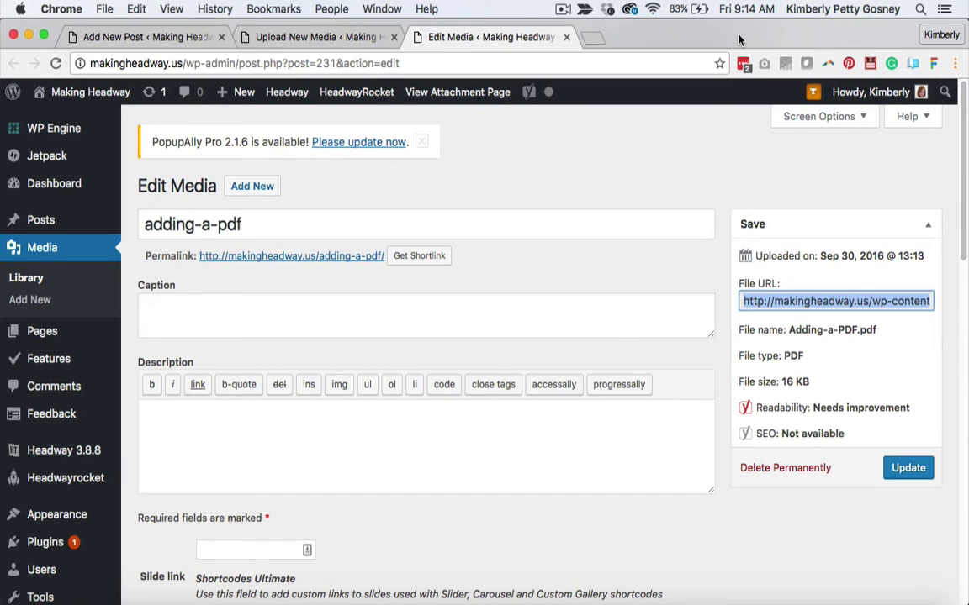
Back in the draft post with 'Click here to grab your PDF.', select the words 'Click here'.
left_click(162, 38)
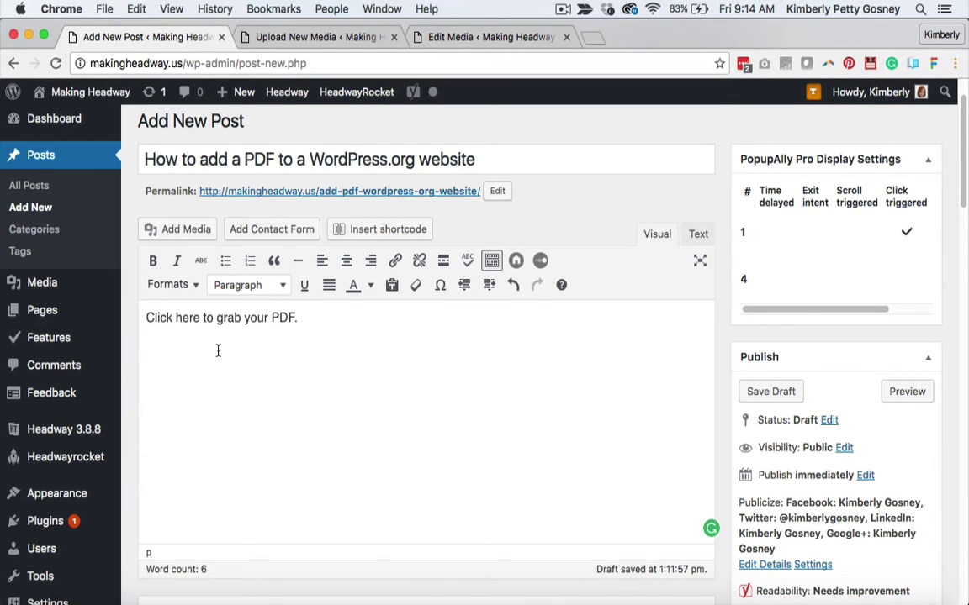
left_click(312, 325)
left_click_drag(310, 323, 145, 318)
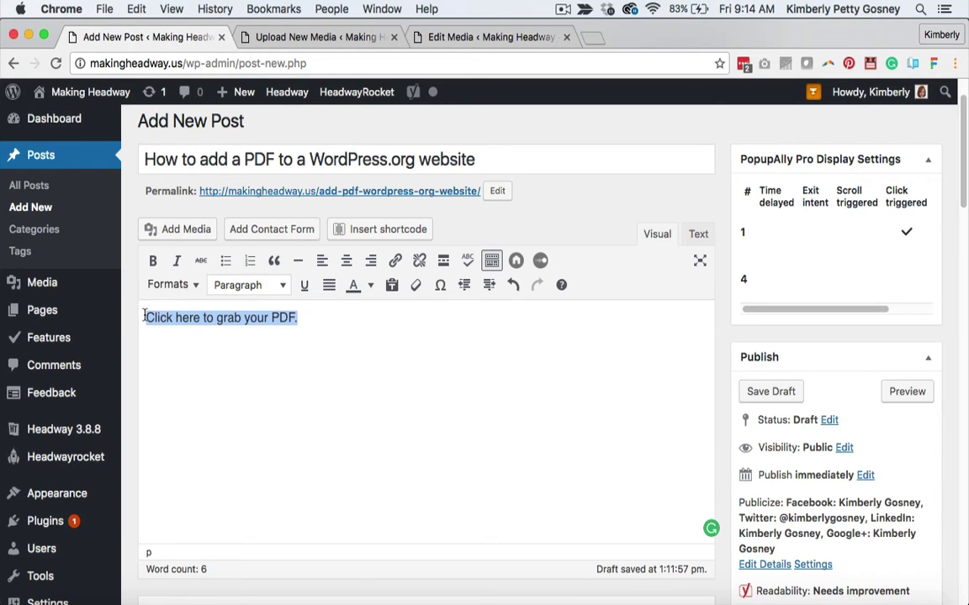
left_click(299, 332)
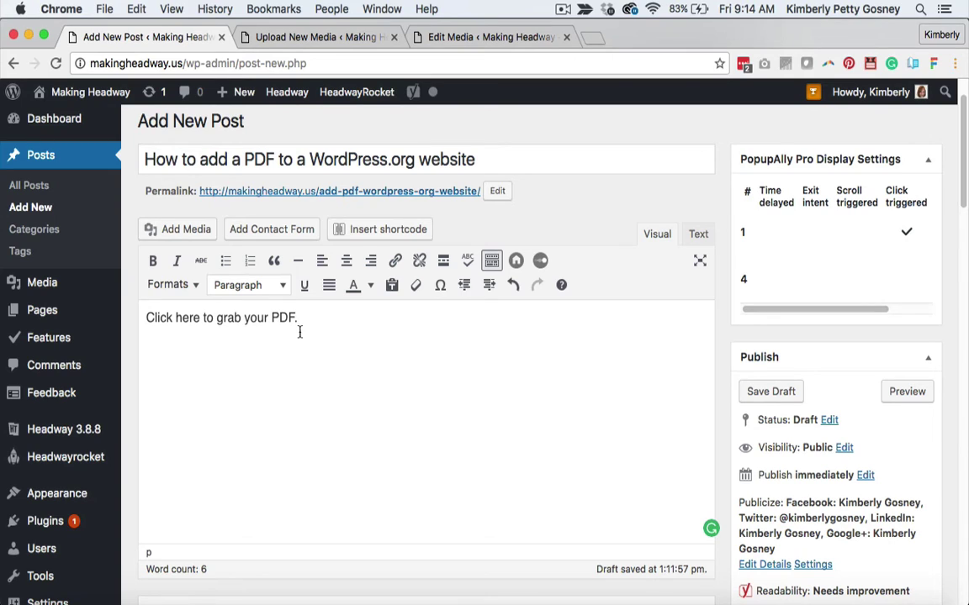
left_click_drag(202, 318, 141, 316)
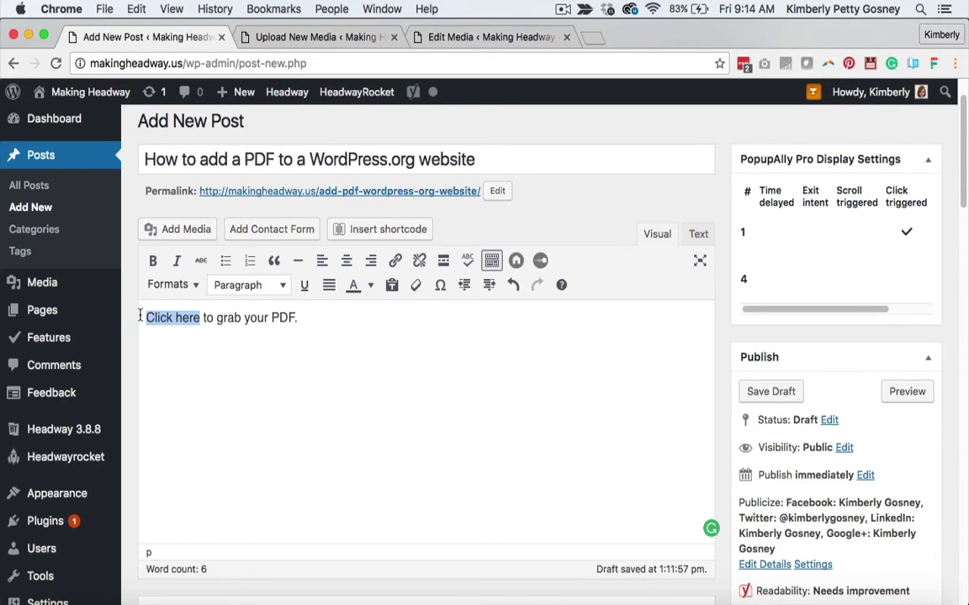
Link 'Click here' to the pasted Adding-a-PDF.pdf URL, set to open in a new tab.
left_click(395, 260)
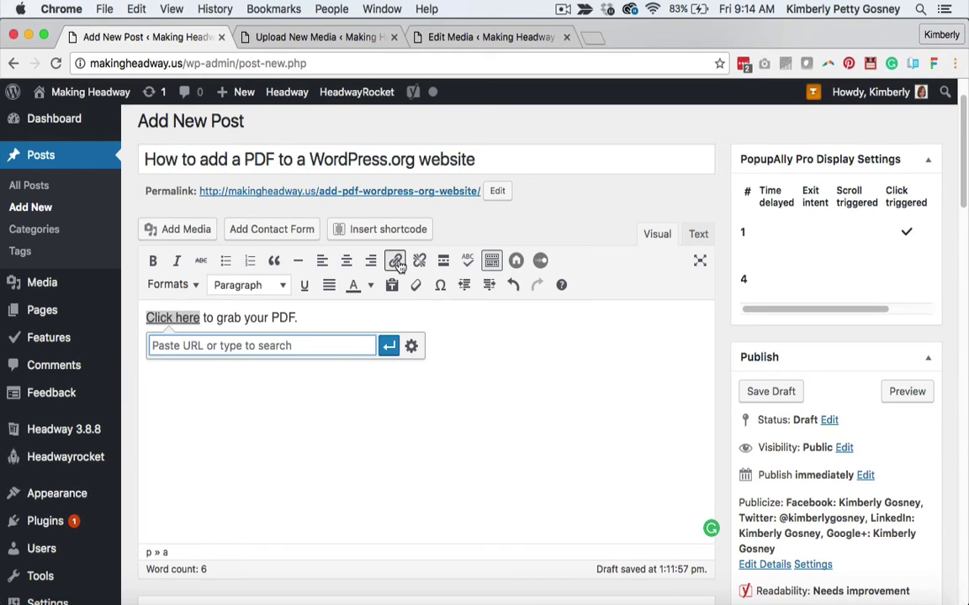
key("super+v")
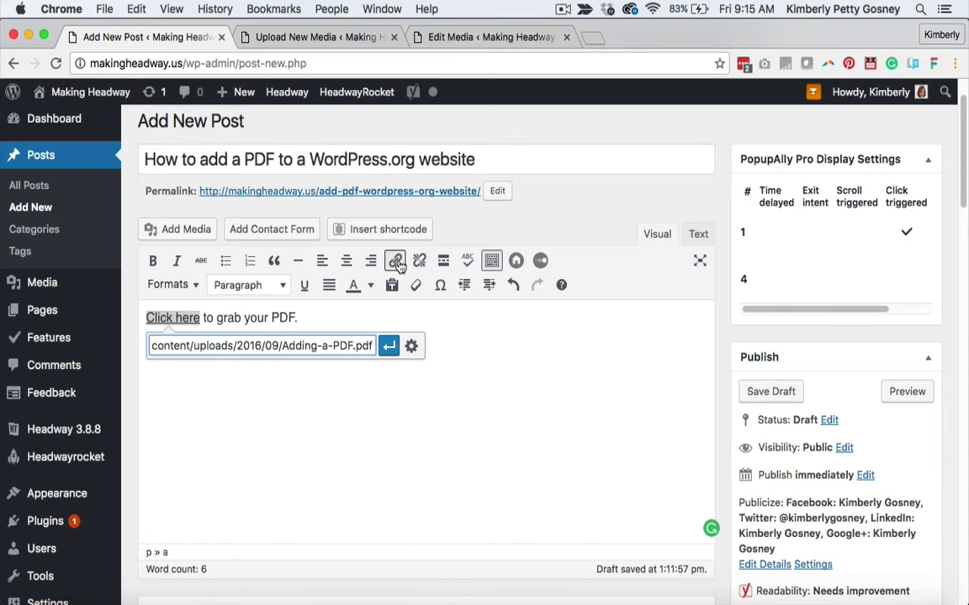
left_click(410, 354)
left_click(380, 259)
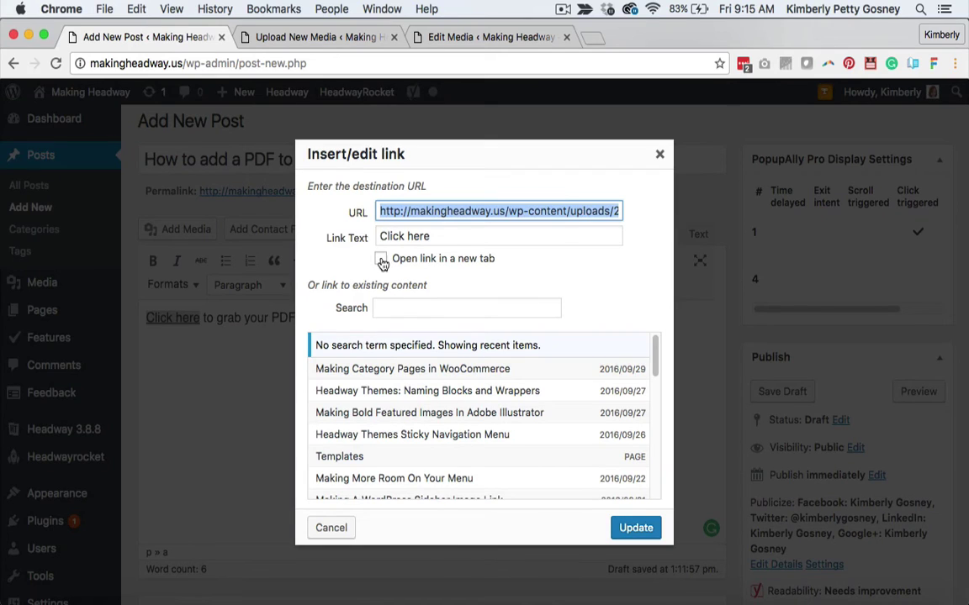
left_click(623, 527)
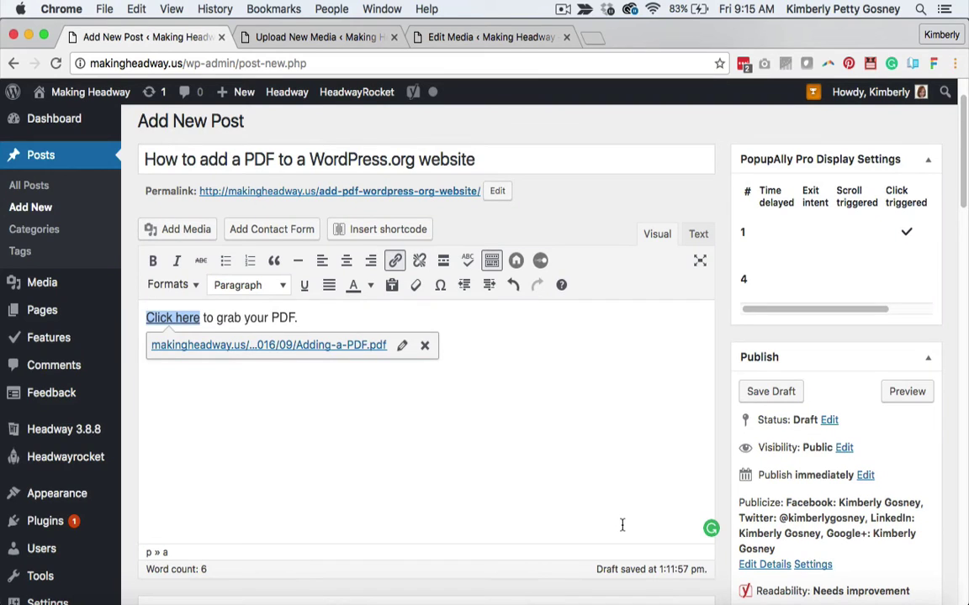
left_click(374, 445)
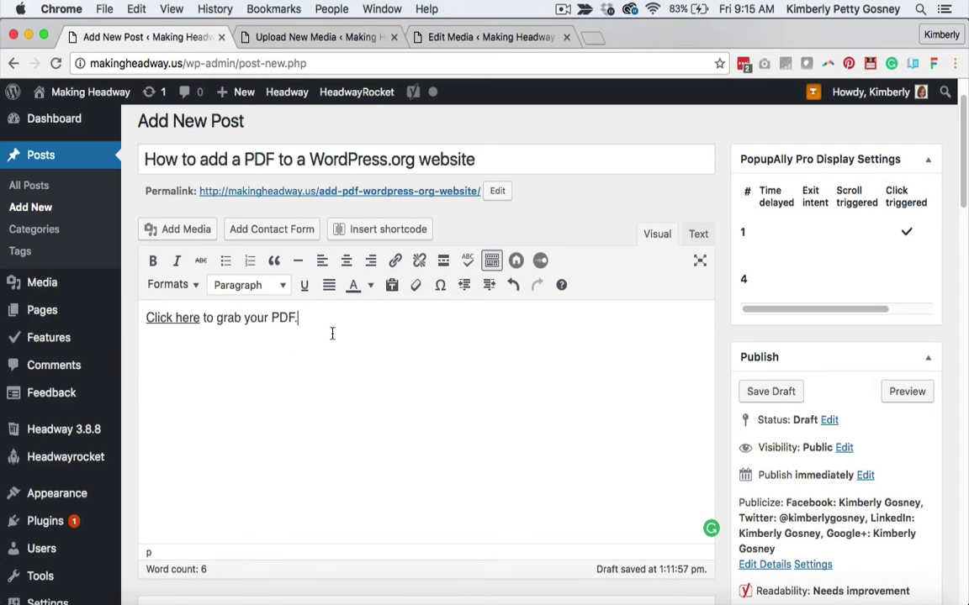
Start a new empty paragraph below the 'Click here' sentence.
key("Return")
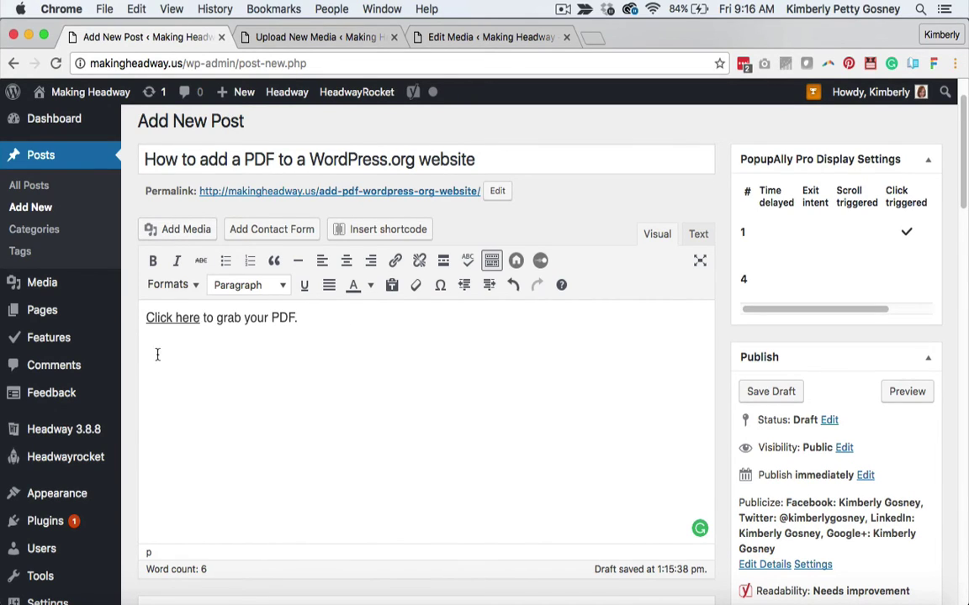
Upload How-to-Add-a-PDF.jpg through the Add Media window.
key("super+z")
key("super+shift+z")
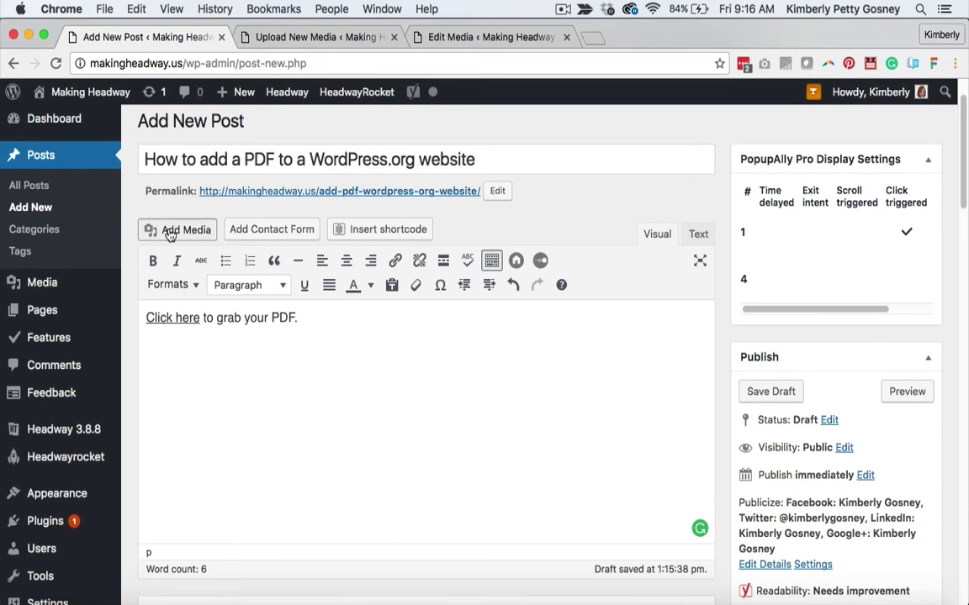
left_click(171, 234)
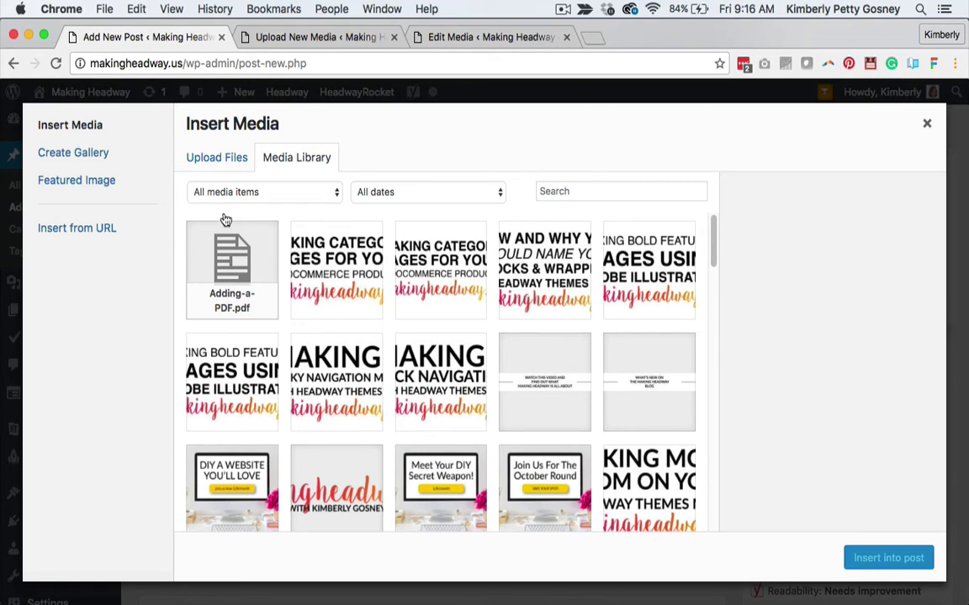
left_click(218, 160)
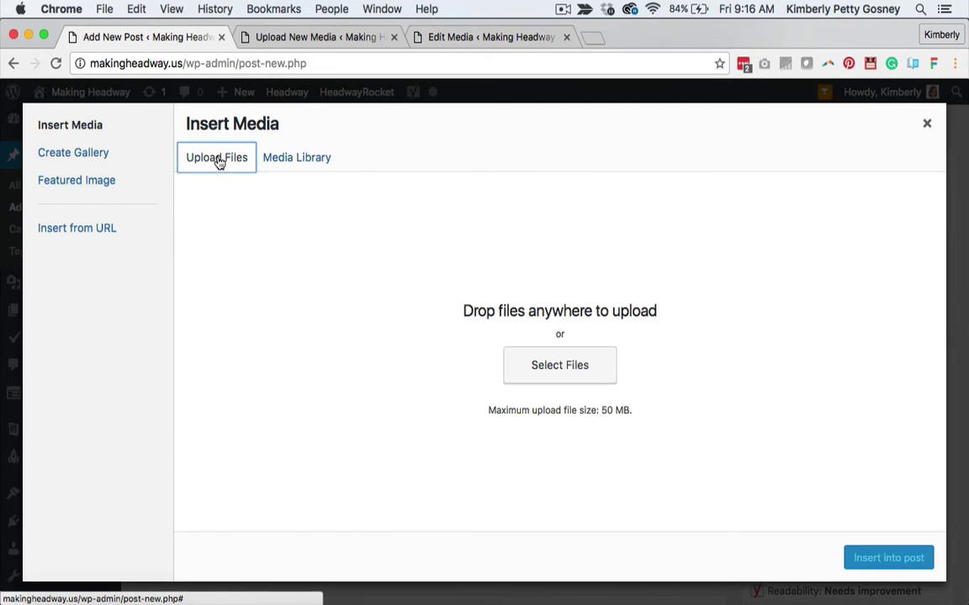
left_click(540, 372)
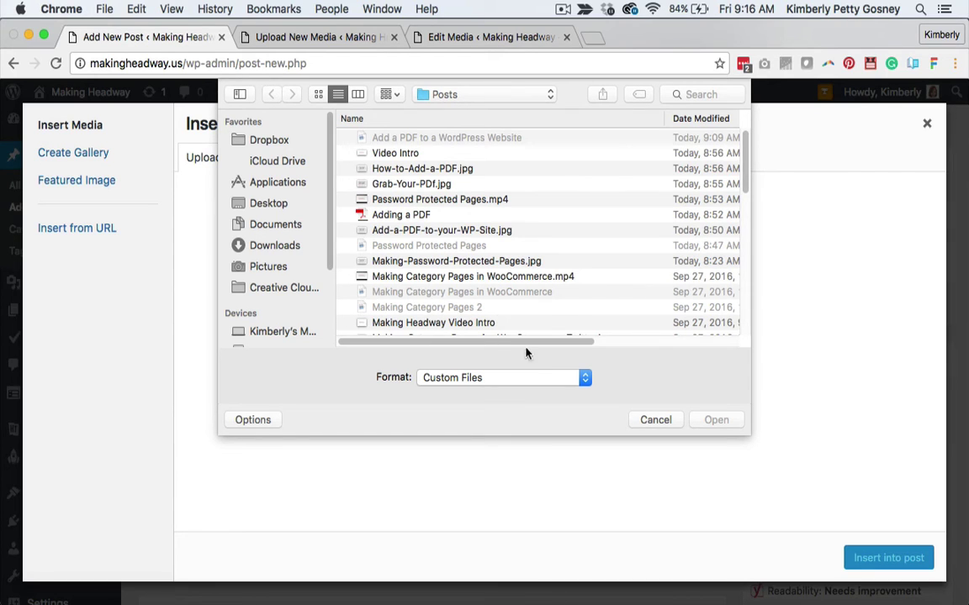
double_click(415, 168)
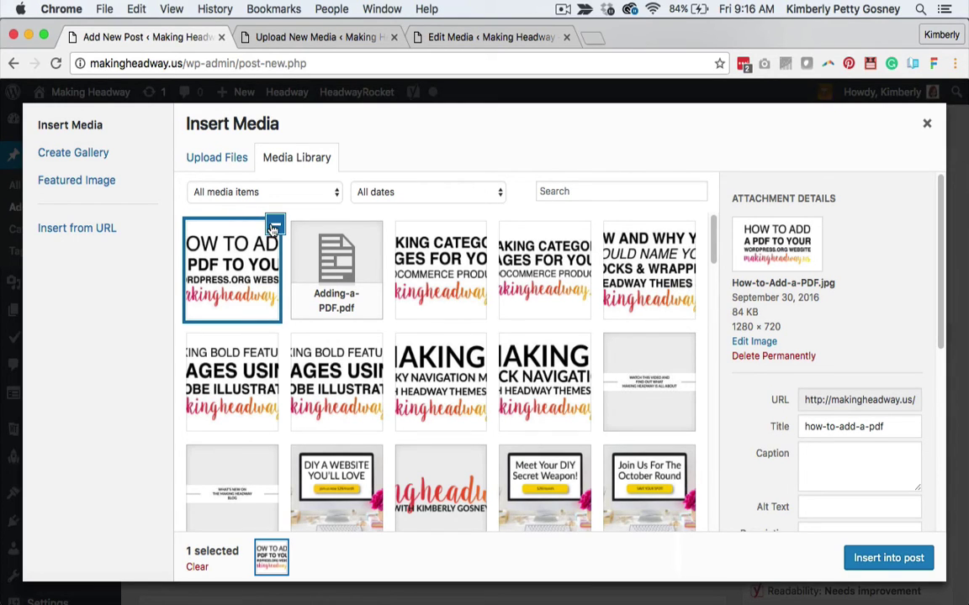
Deselect it, then upload Grab-Your-PDf.jpg and keep it selected.
left_click(272, 228)
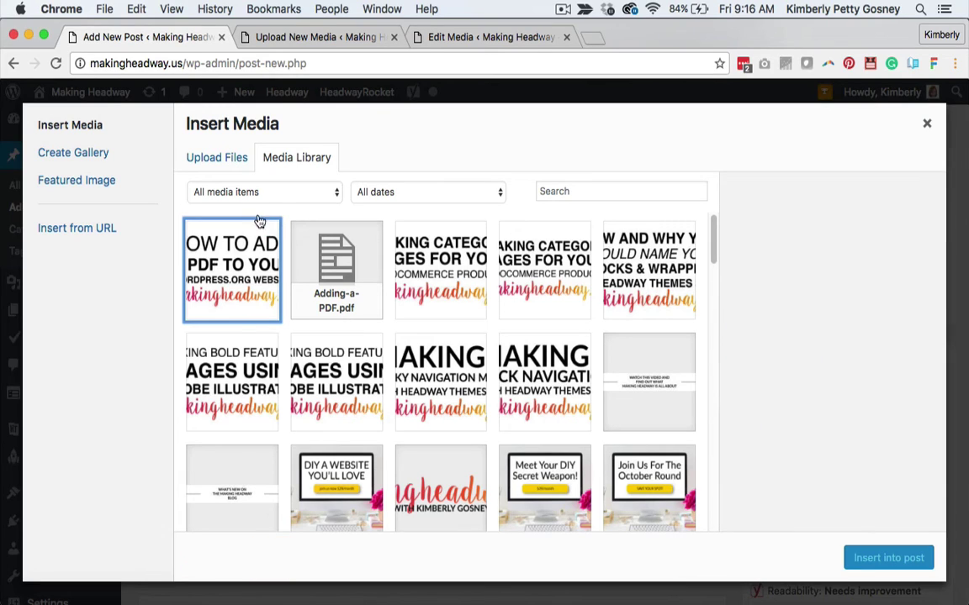
left_click(226, 158)
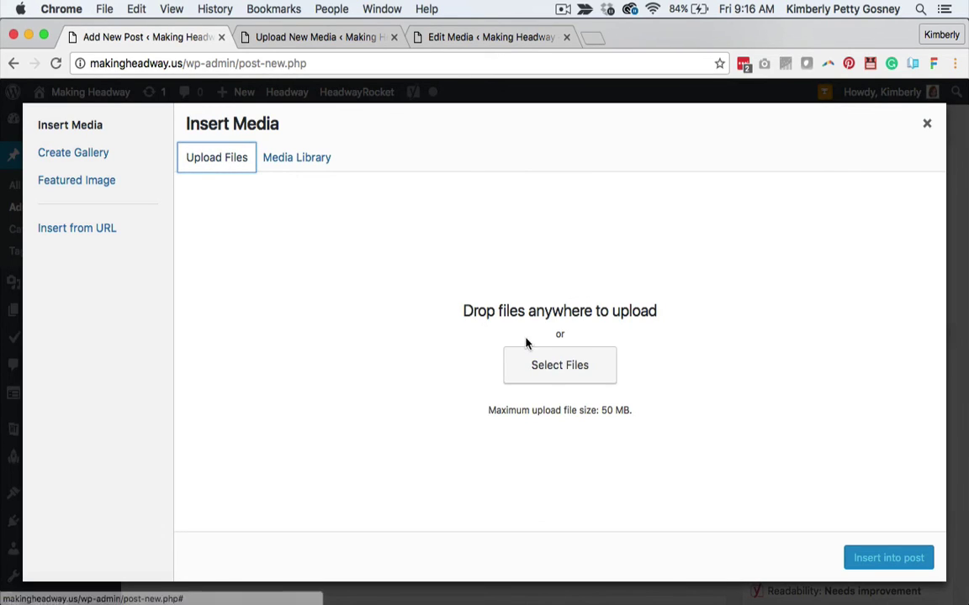
left_click(554, 370)
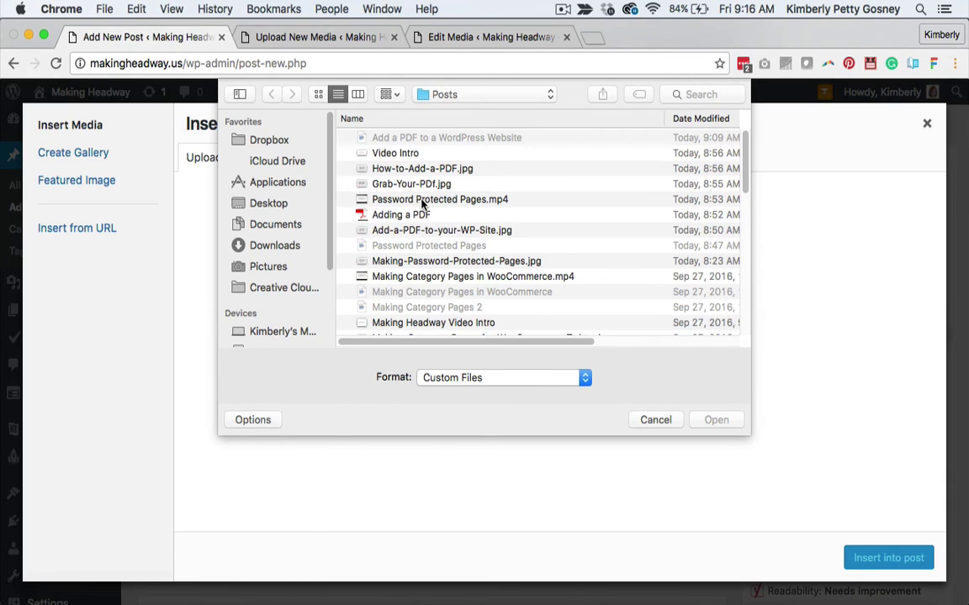
double_click(411, 184)
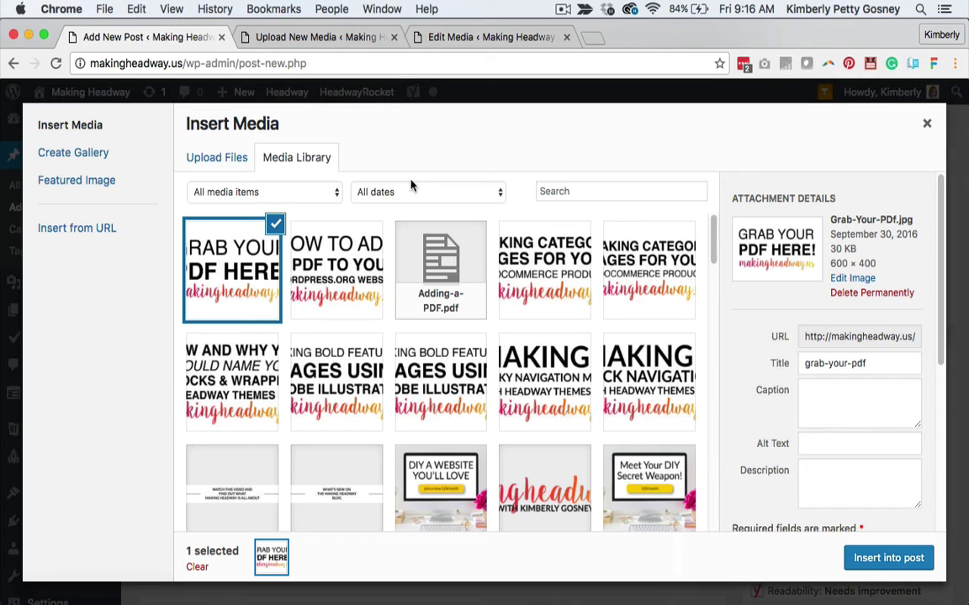
Insert the GRAB YOUR PDF HERE! image into the post and strip its default link.
left_click(888, 559)
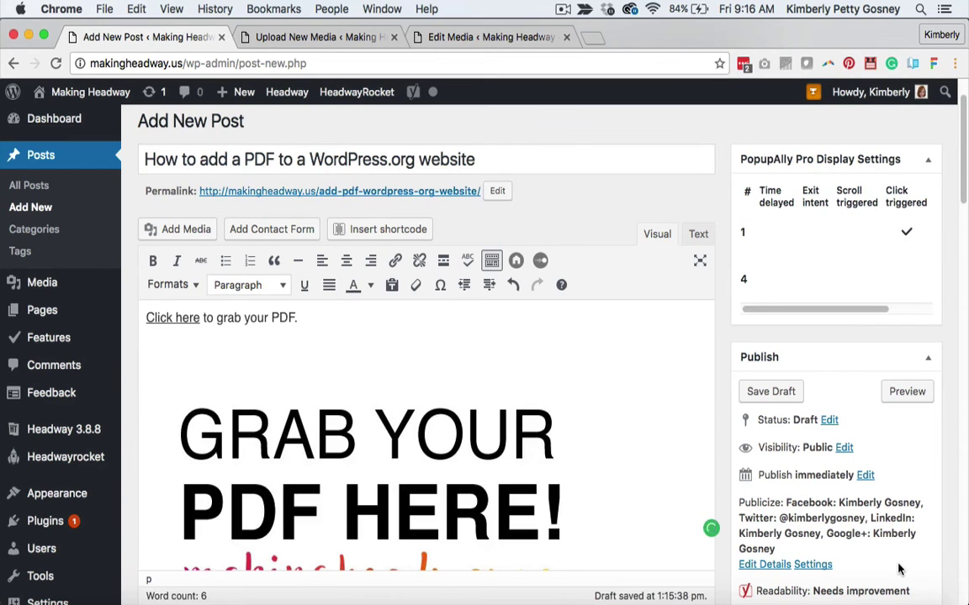
scroll(717, 404, "down", 5)
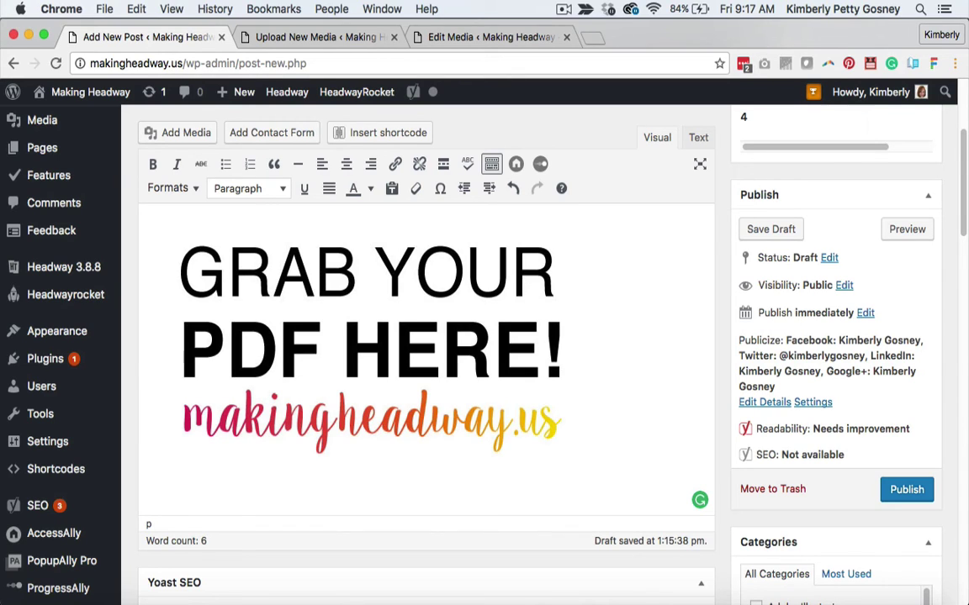
left_click(435, 375)
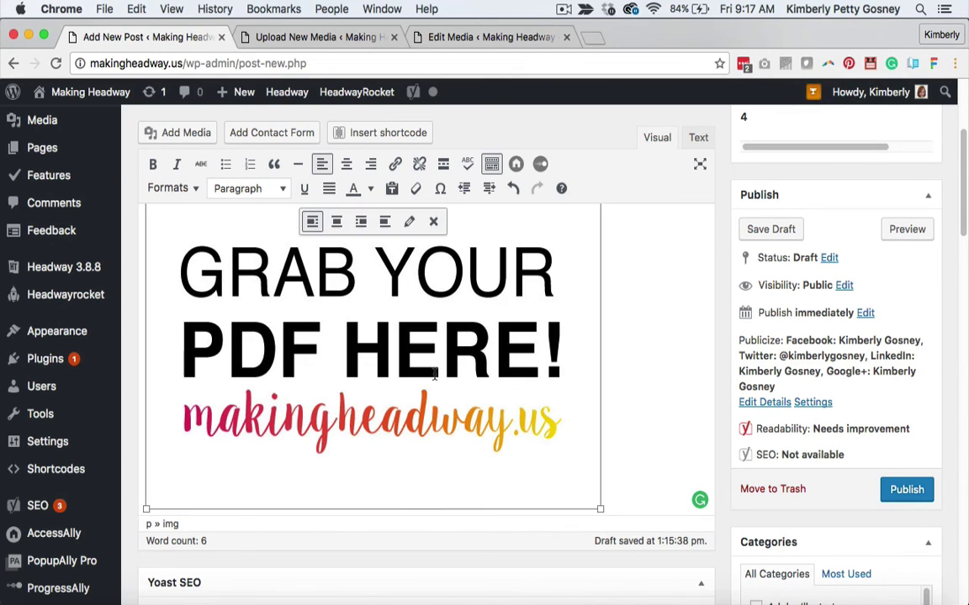
left_click(395, 165)
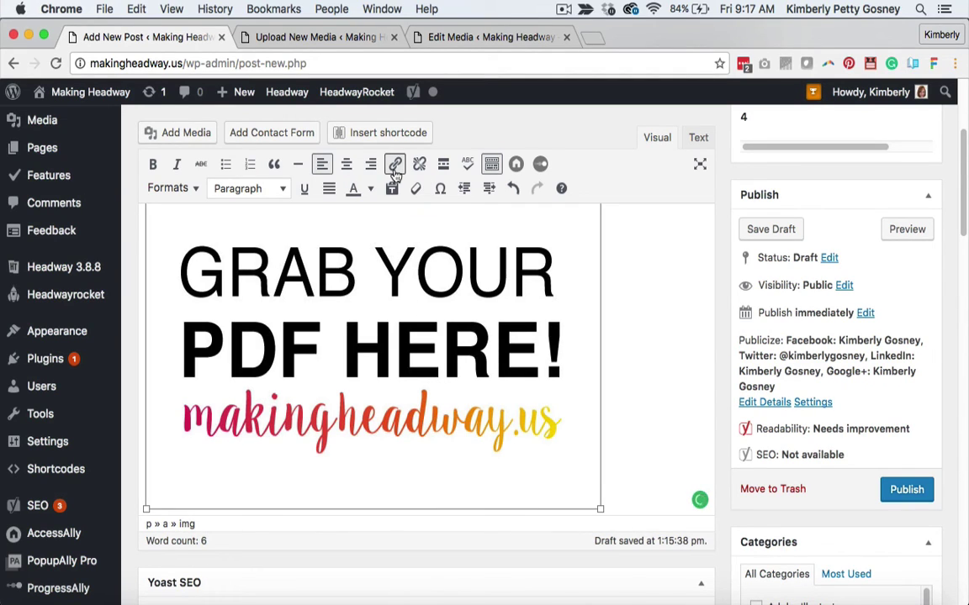
left_click(630, 328)
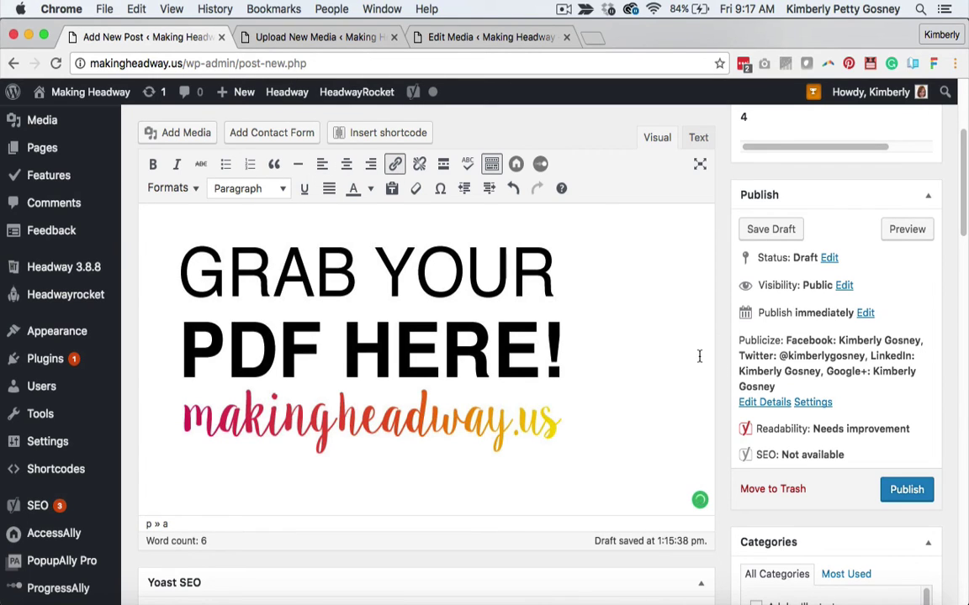
scroll(647, 296, "down", 2)
left_click(388, 298)
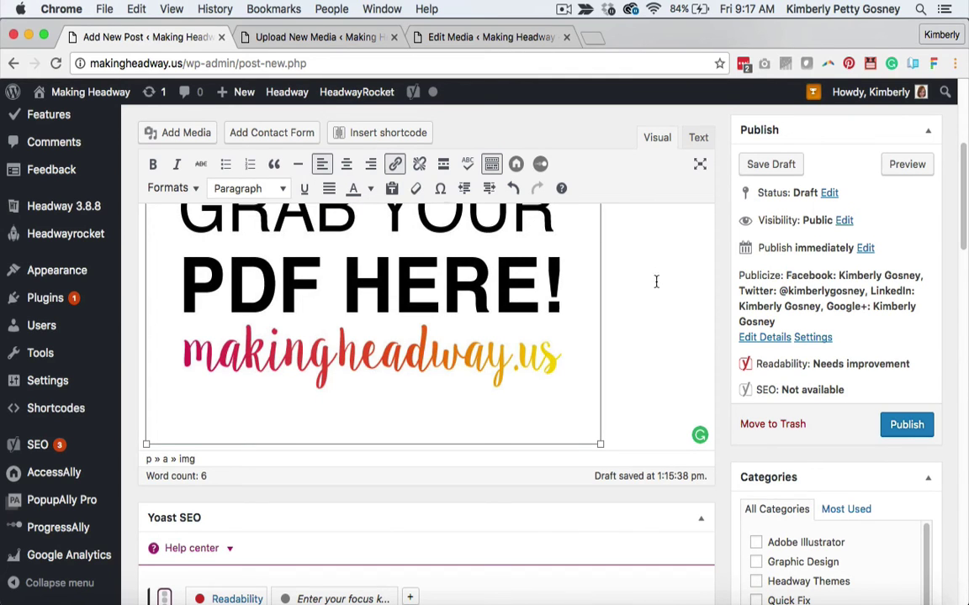
scroll(652, 270, "up", 1)
scroll(651, 269, "up", 5)
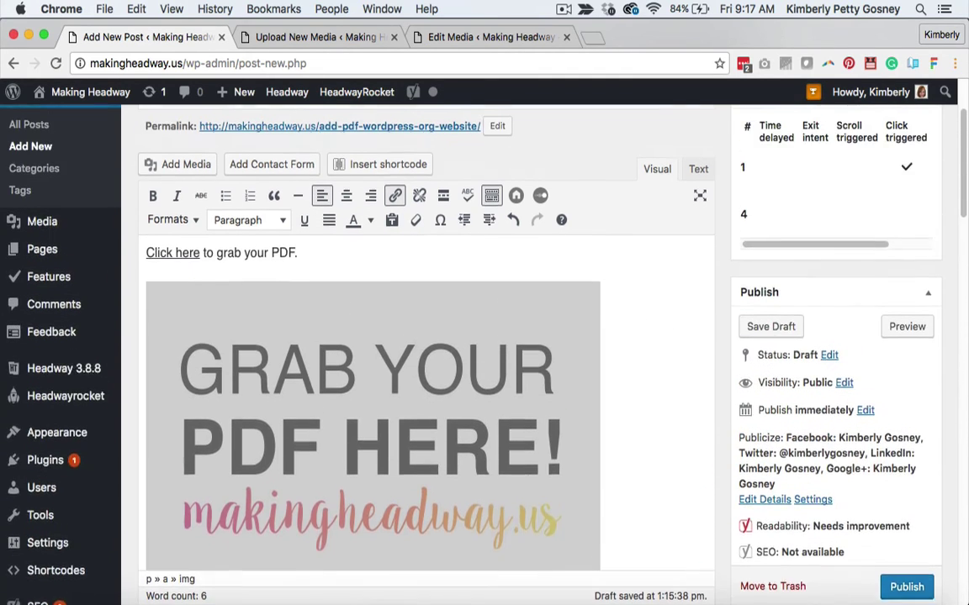
left_click(611, 378)
left_click(432, 406)
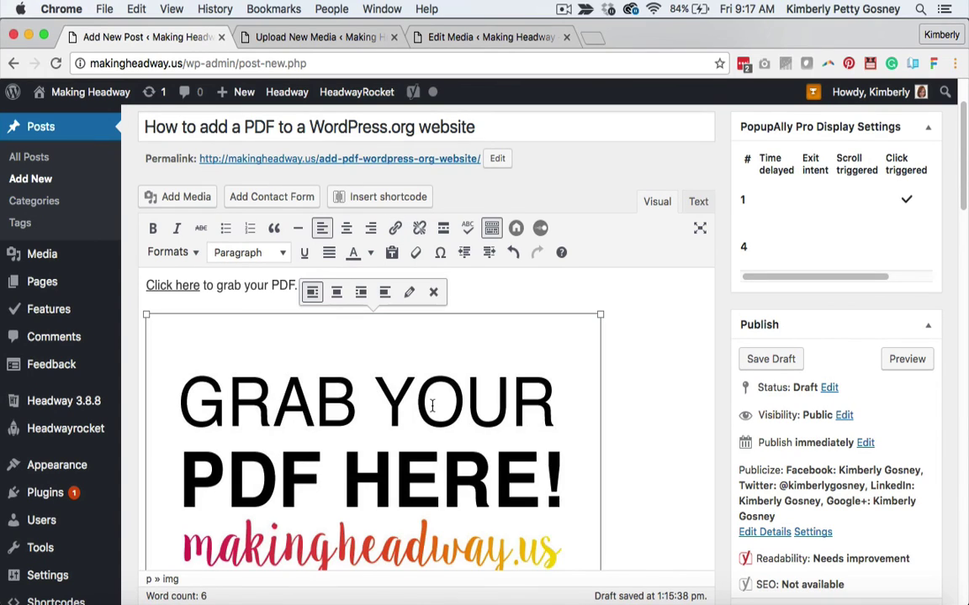
Link the image to the pasted Adding-a-PDF.pdf URL, opening in a new tab.
left_click(395, 229)
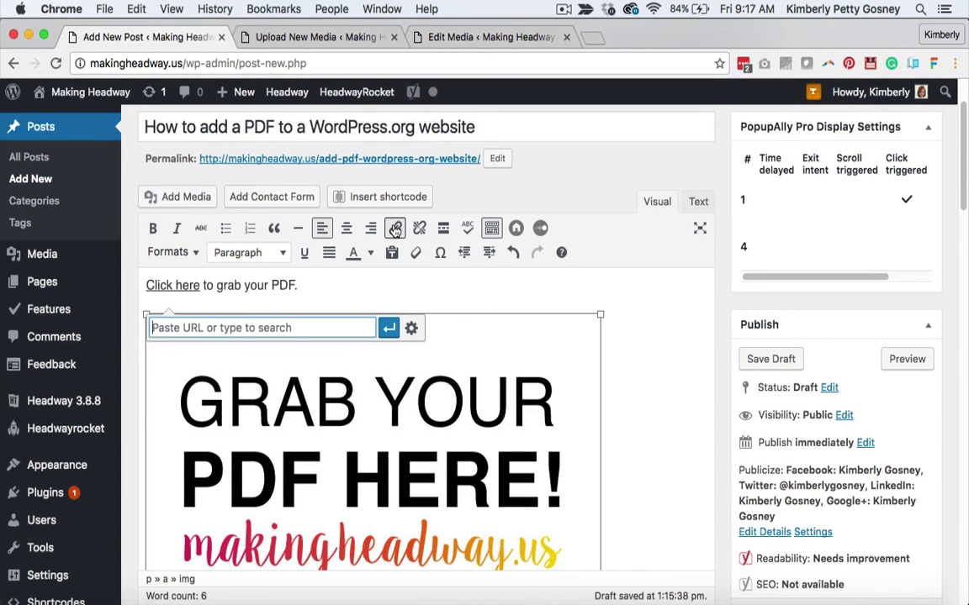
key("super+v")
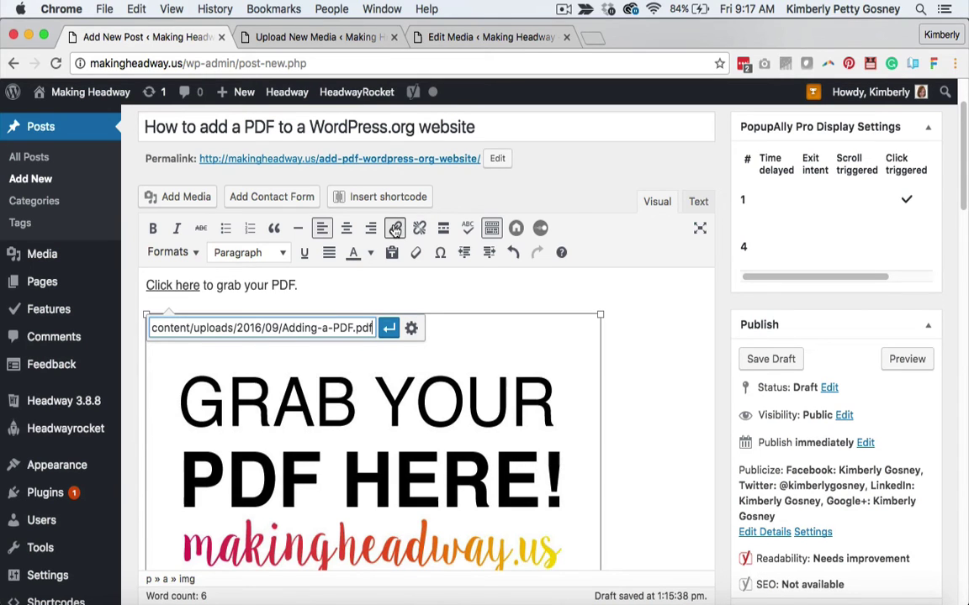
left_click(412, 328)
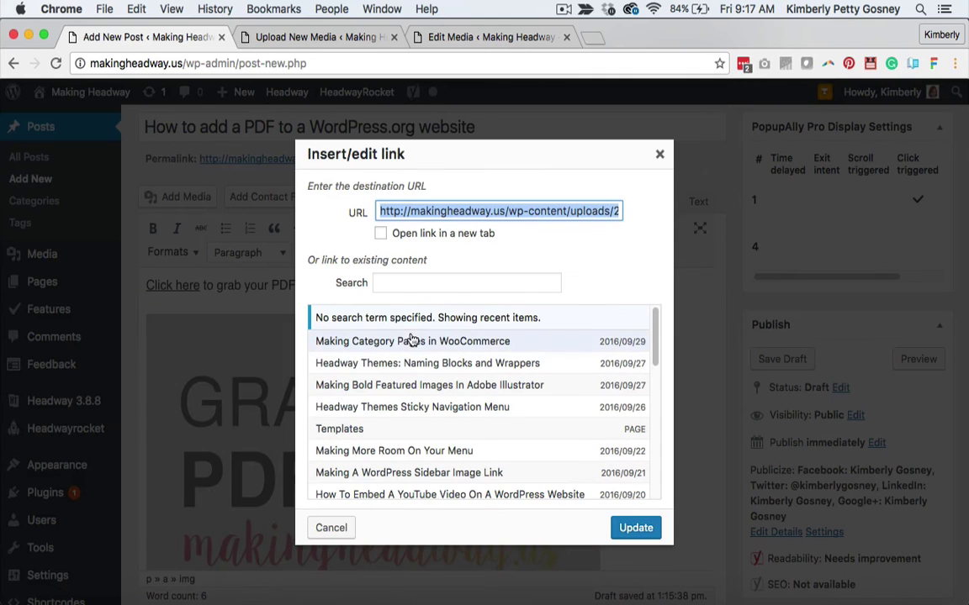
left_click(380, 233)
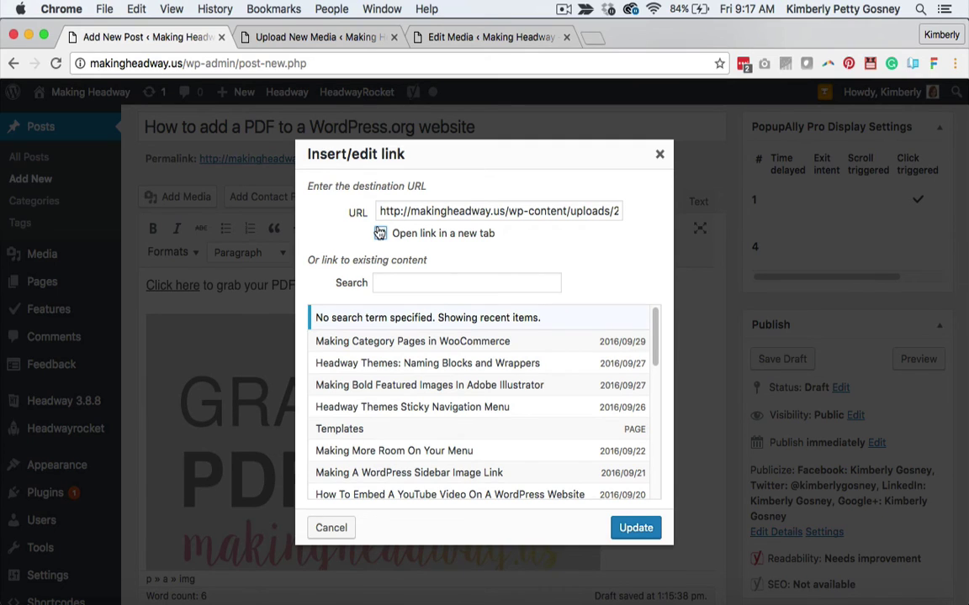
left_click(636, 528)
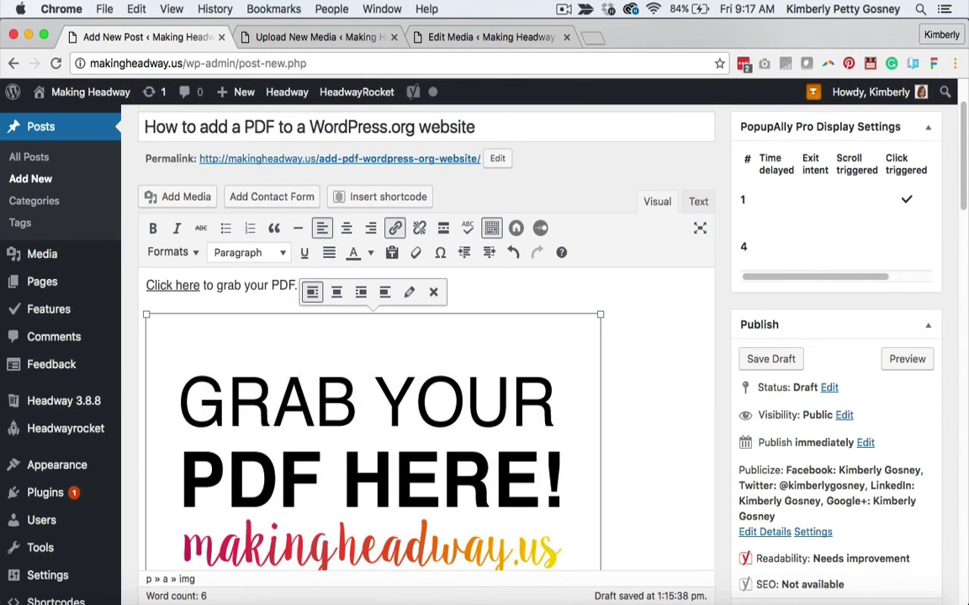
scroll(420, 378, "down", 3)
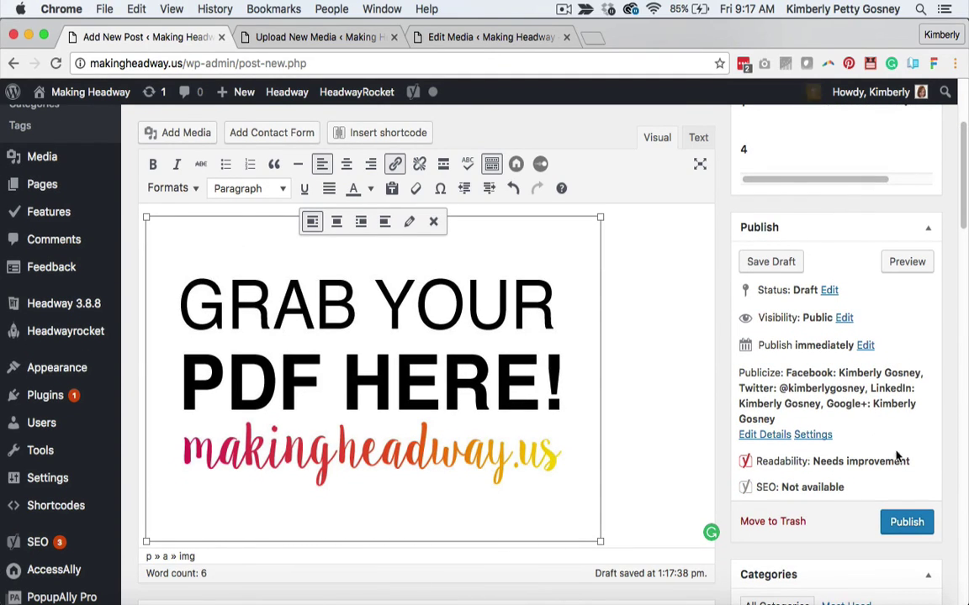
Save the post as a draft and check its 'Click here' link to Adding-a-PDF.pdf in the preview.
left_click(767, 264)
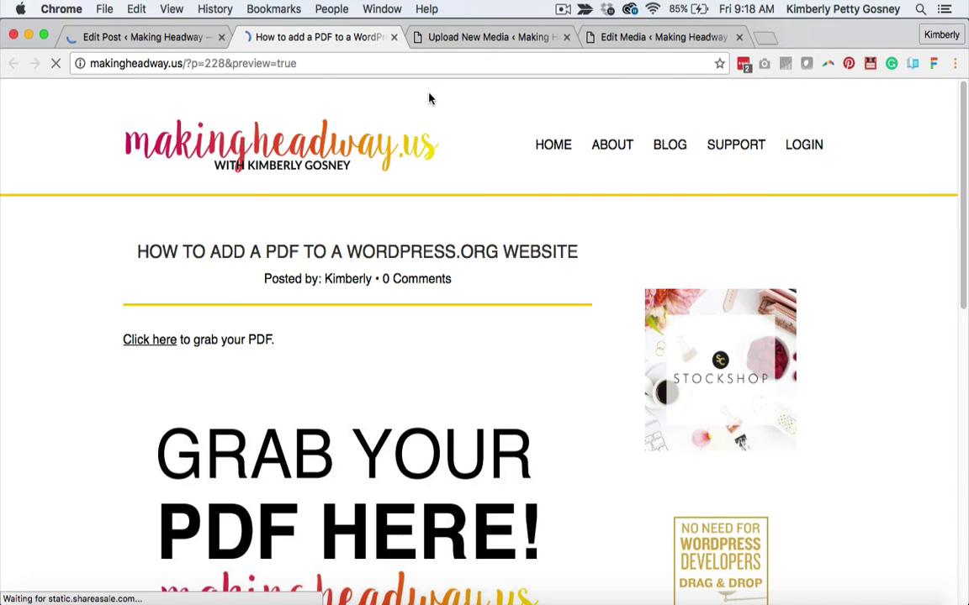
scroll(428, 99, "down", 2)
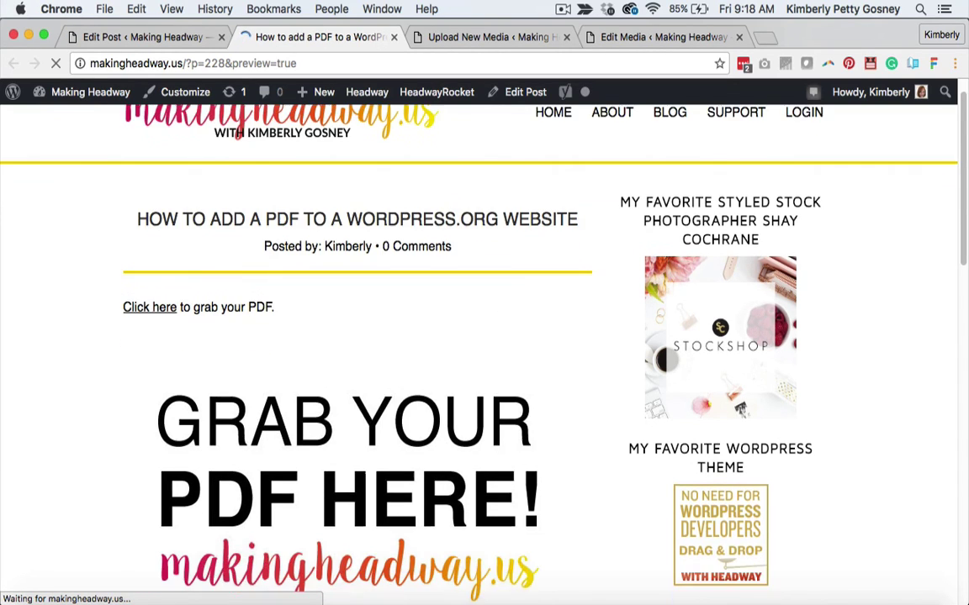
scroll(436, 336, "down", 3)
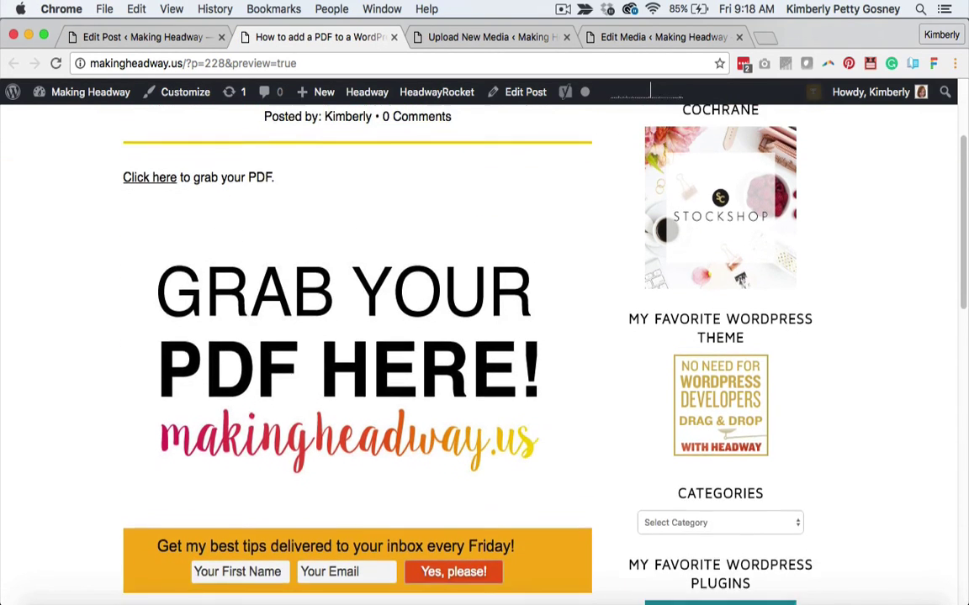
scroll(358, 336, "up", 2)
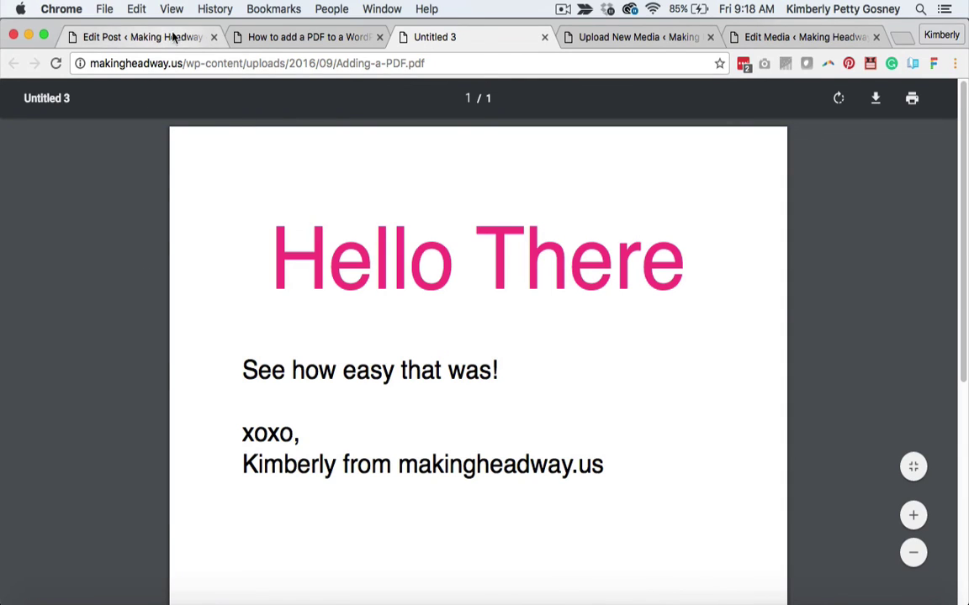
Return to the post preview tab and scroll down to the 'GRAB YOUR PDF HERE!' image link.
left_click(273, 39)
scroll(368, 370, "down", 3)
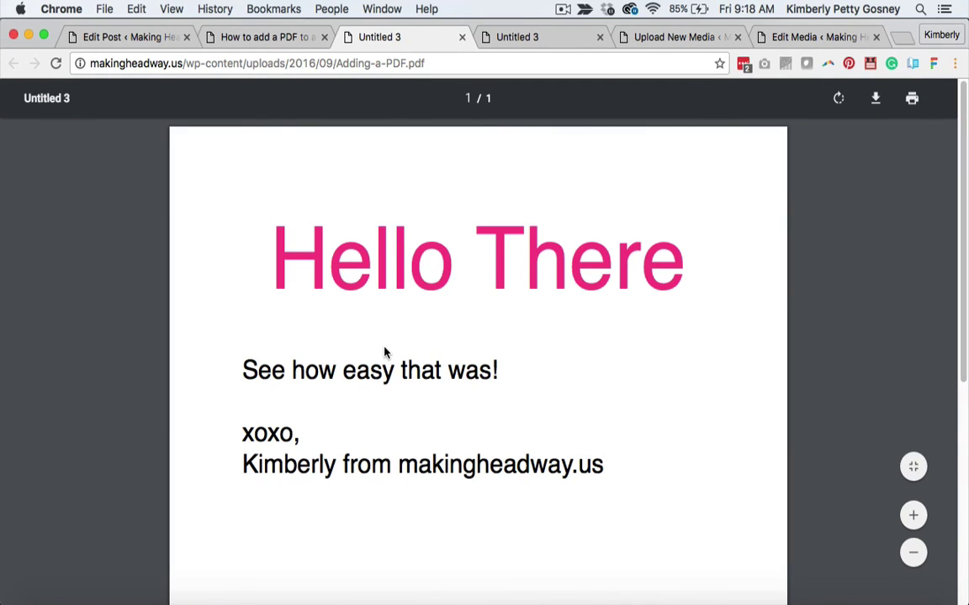
left_click(277, 39)
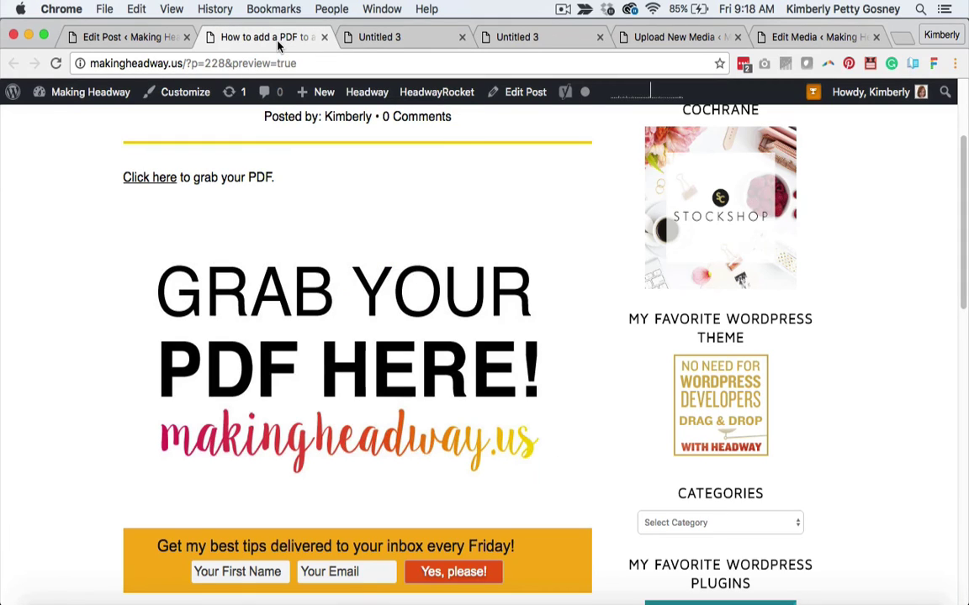